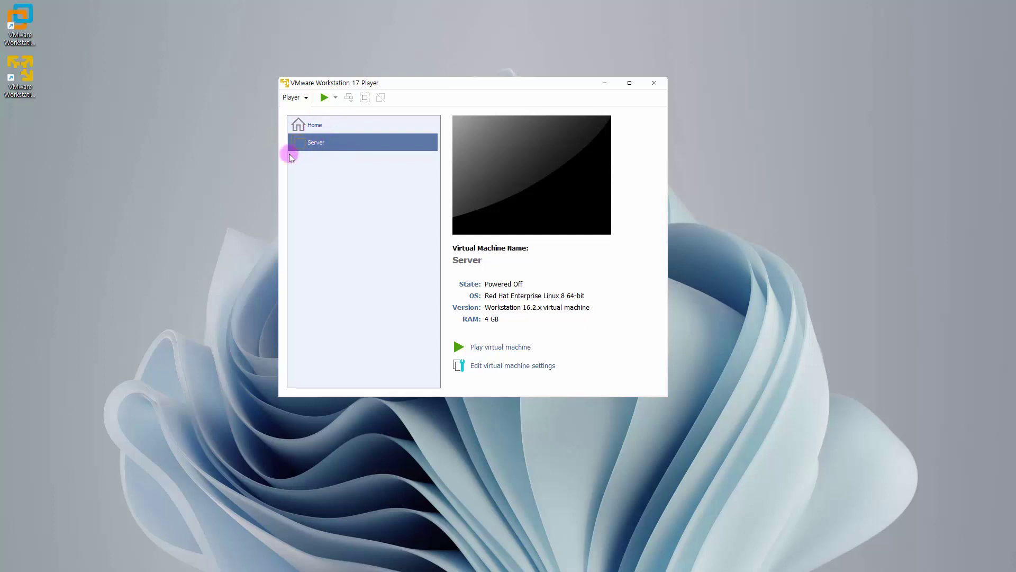
# Step: Open F:\Rocky9\Server(B)\Server(B).vmx to add the Server(B) machine to the library
pyautogui.click(317, 126)
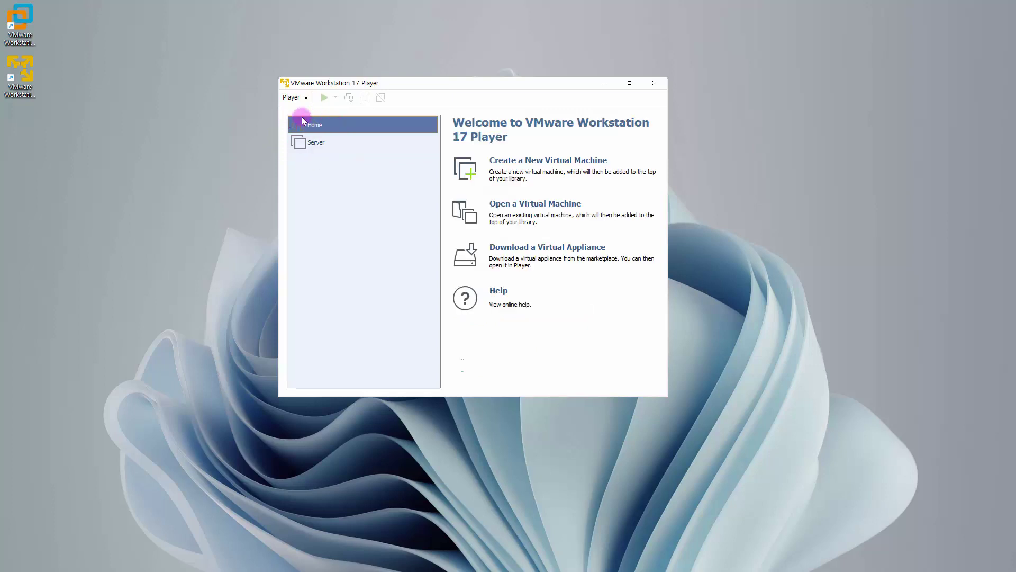
pyautogui.click(519, 204)
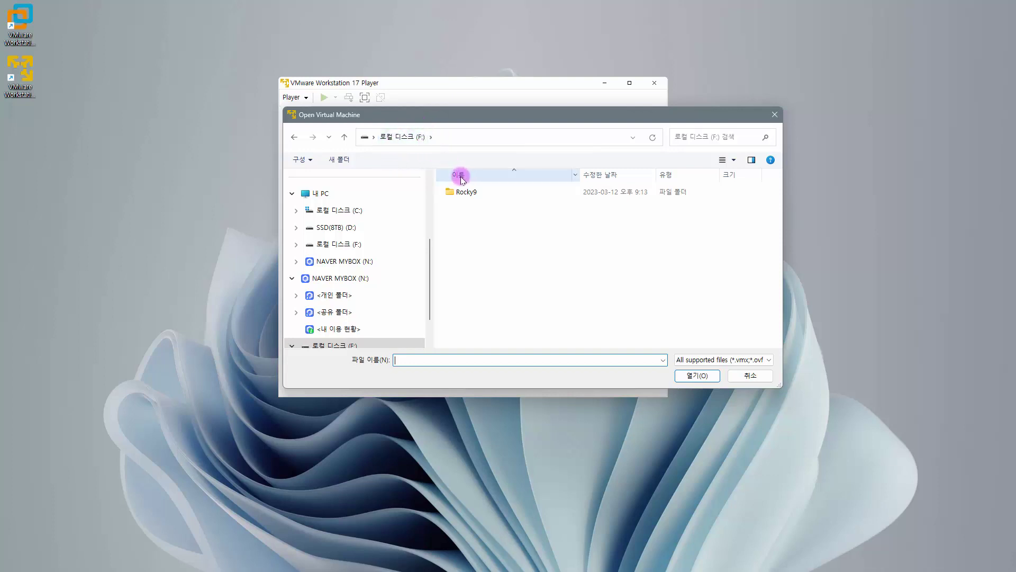
pyautogui.click(469, 194)
pyautogui.doubleClick(468, 193)
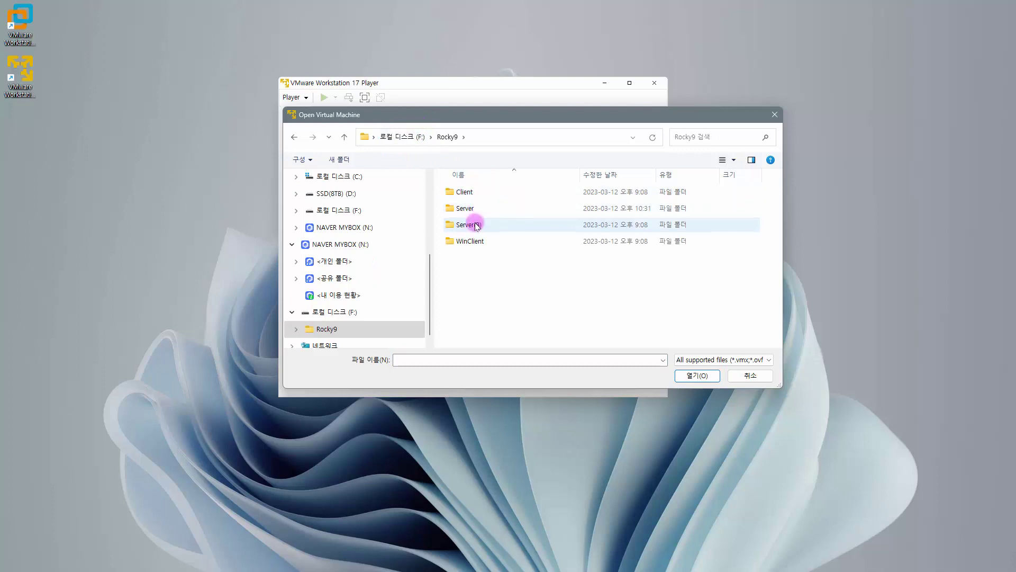
pyautogui.doubleClick(471, 224)
pyautogui.click(483, 193)
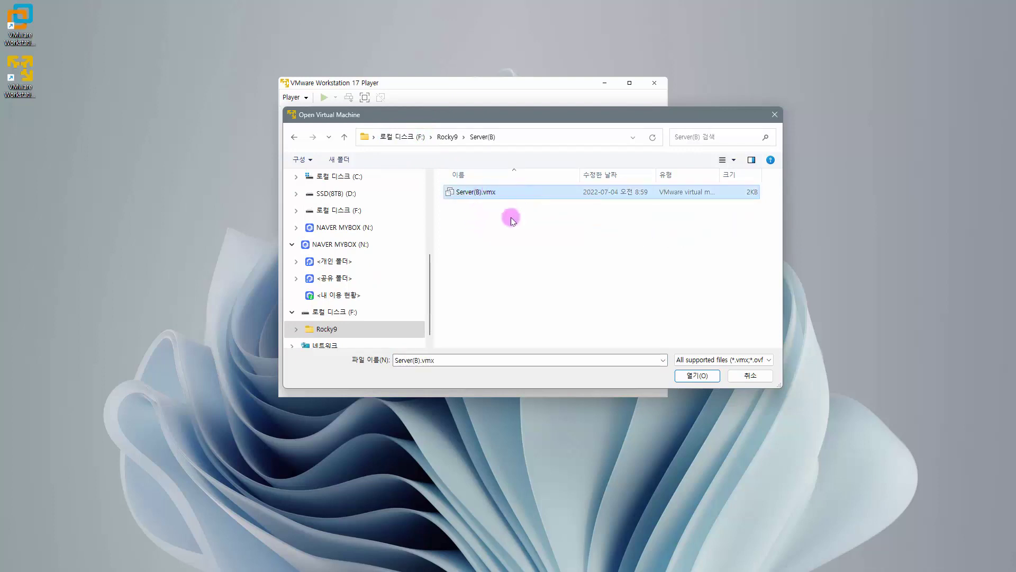
pyautogui.click(702, 375)
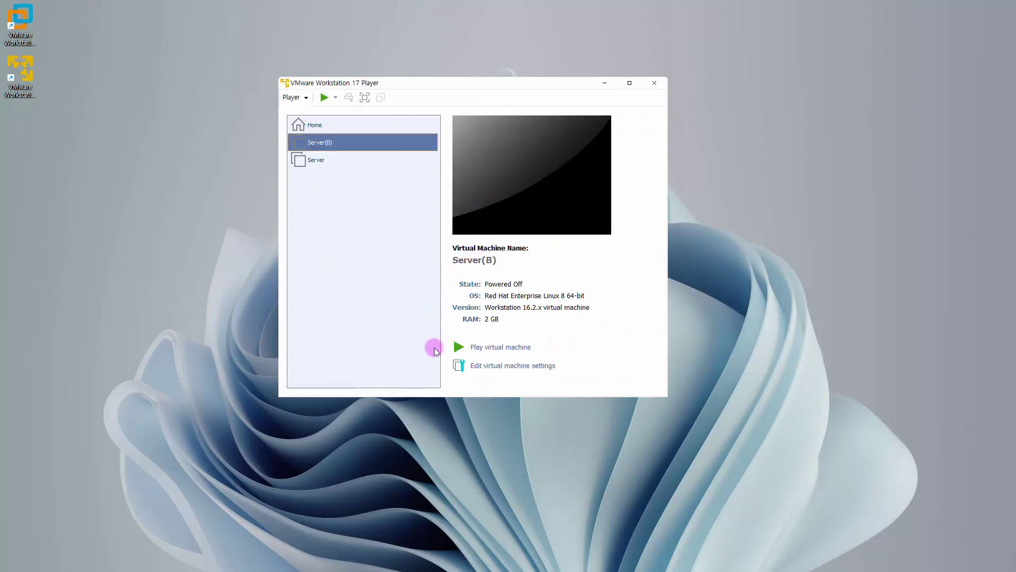
# Step: Point Server(B)'s CD/DVD (SATA) drive at Rocky-9.0-x86_64-dvd.iso, then power on the VM
pyautogui.click(503, 366)
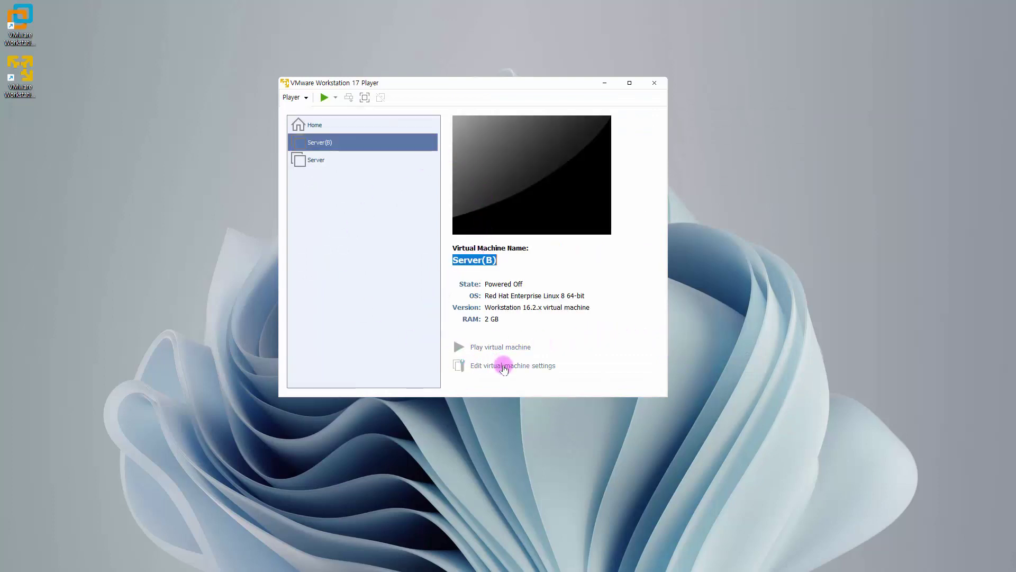
pyautogui.click(325, 124)
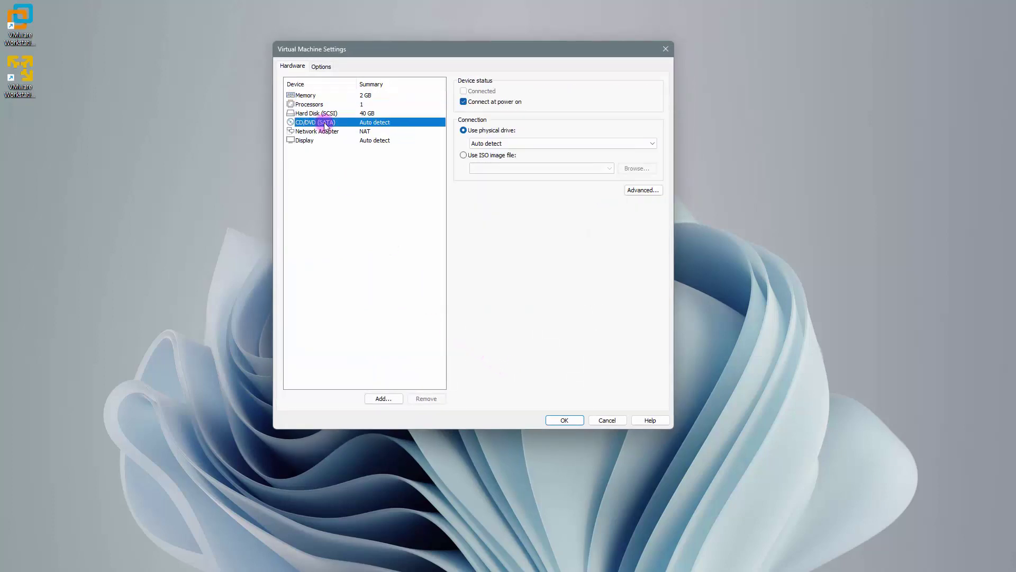
pyautogui.click(479, 155)
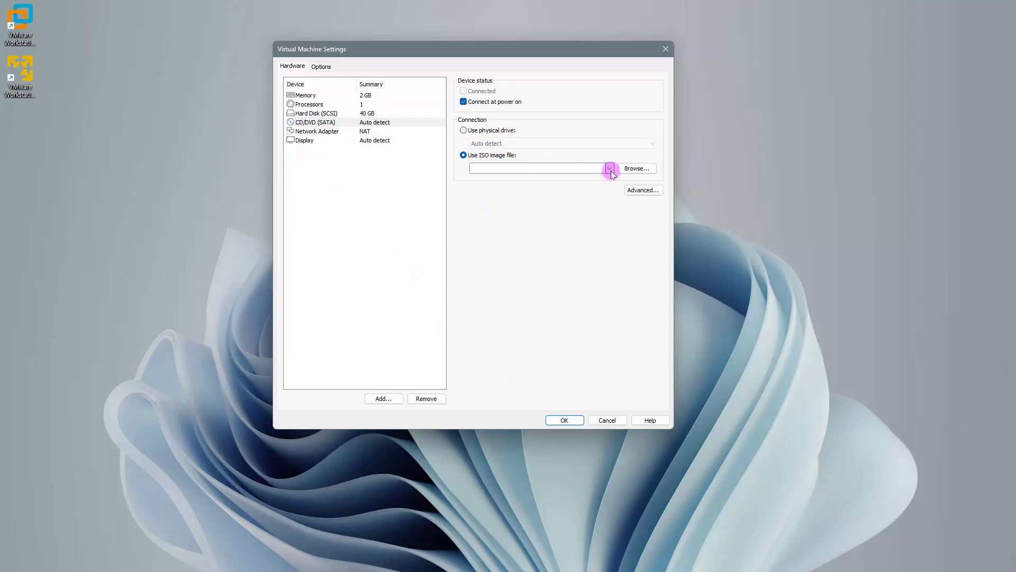
pyautogui.click(610, 169)
pyautogui.click(553, 178)
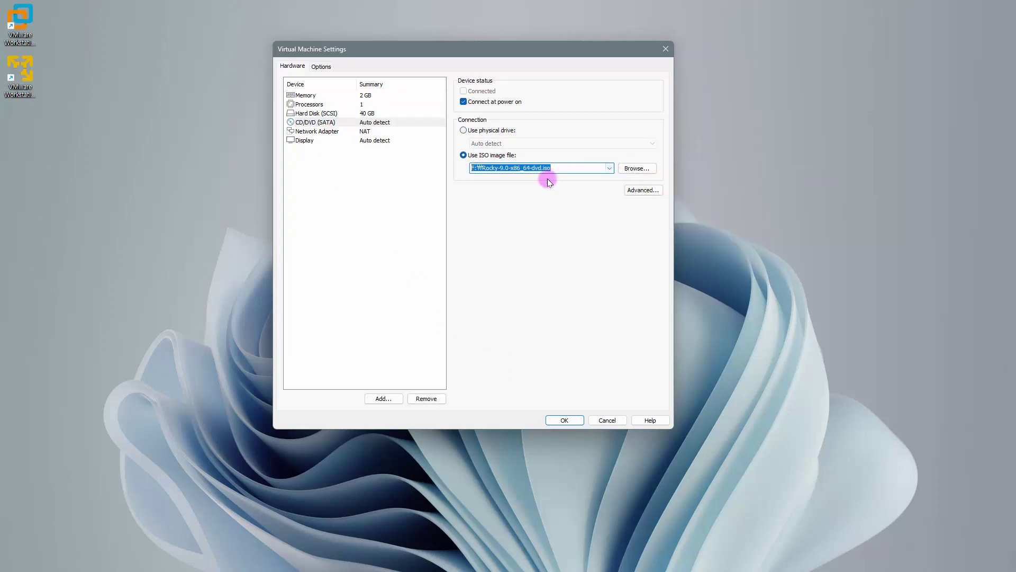
pyautogui.click(554, 169)
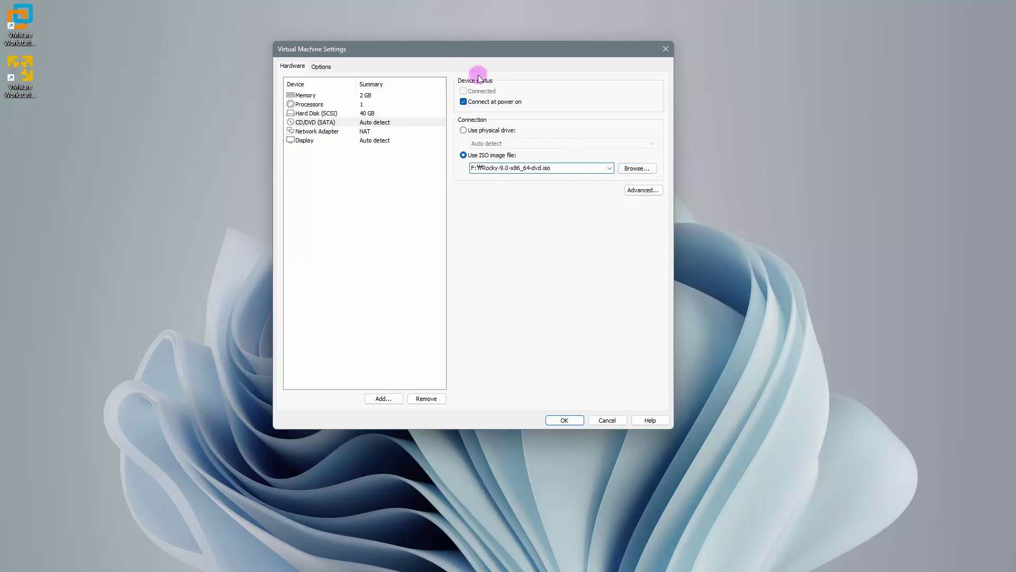
pyautogui.click(562, 421)
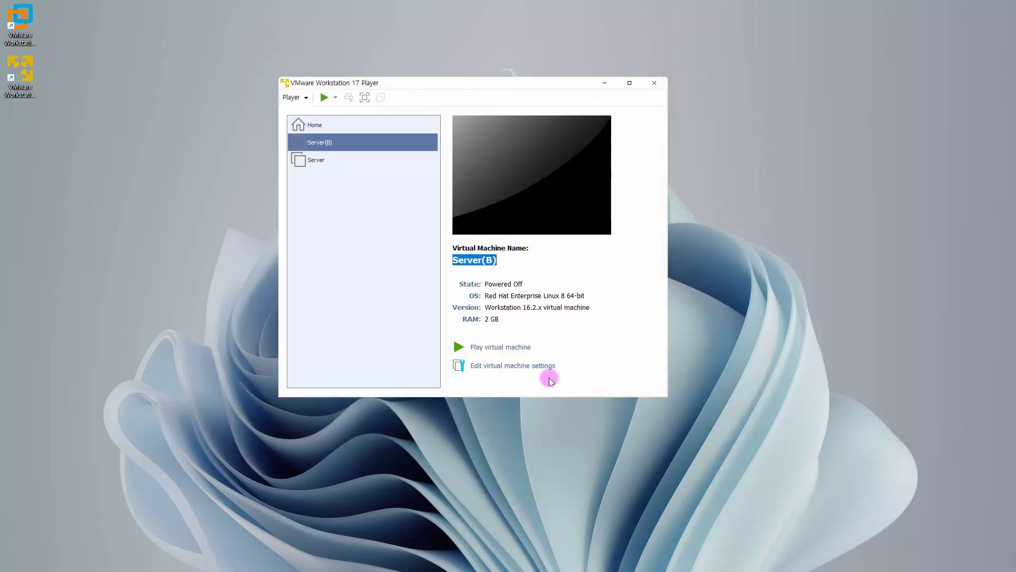
pyautogui.click(510, 344)
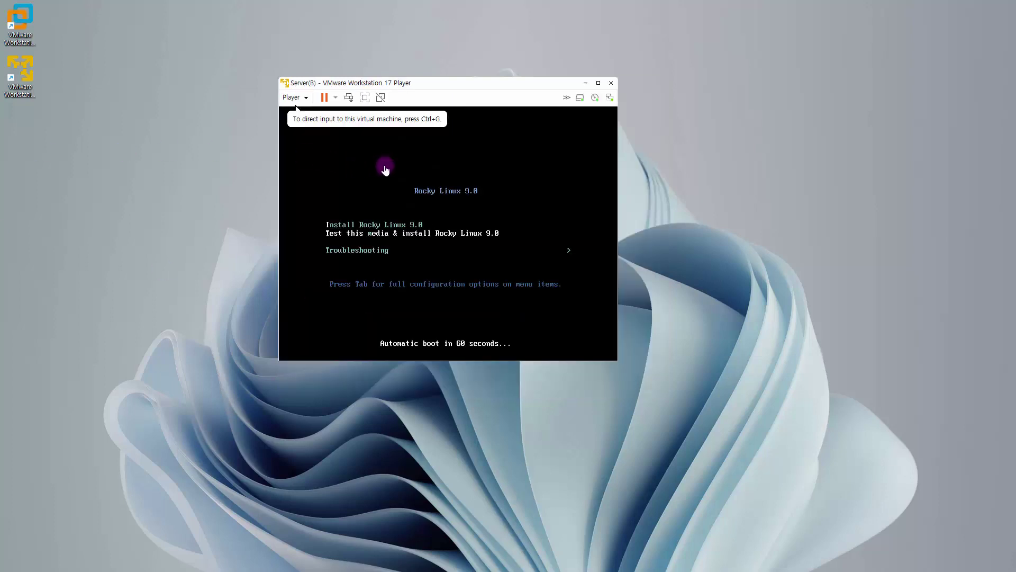
# Step: Select the 'Install Rocky Linux 9.0' boot entry and start it
pyautogui.click(524, 198)
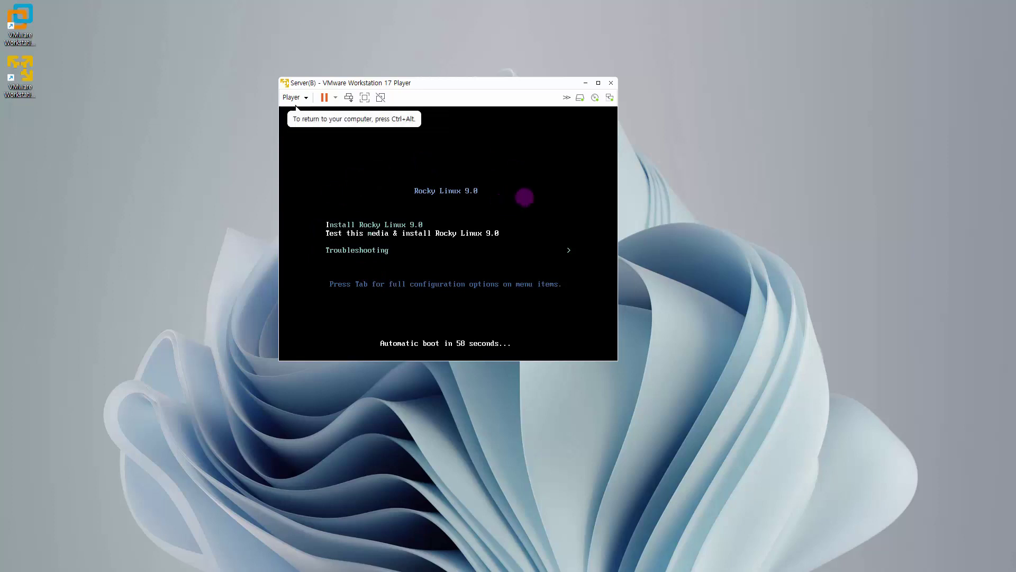
pyautogui.press('Up')
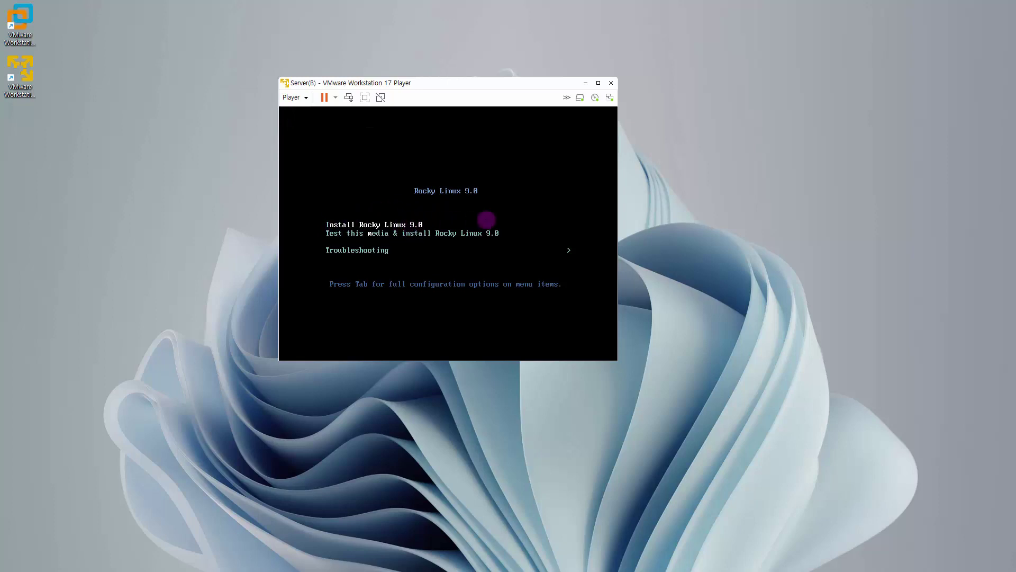
pyautogui.press('Return')
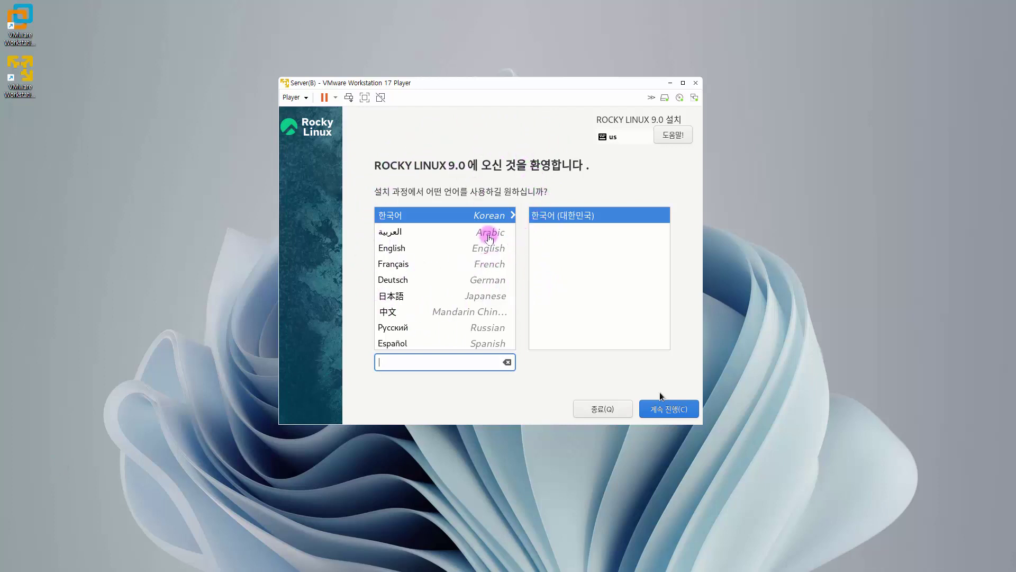
# Step: Choose English (United States) as the installer language and Minimal Install as the base environment
pyautogui.click(401, 253)
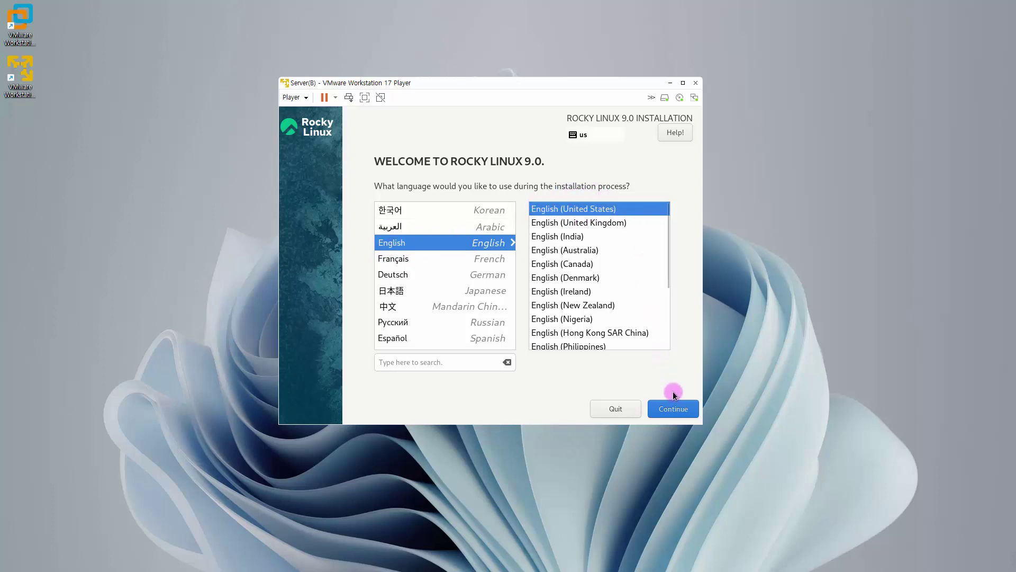
pyautogui.click(678, 411)
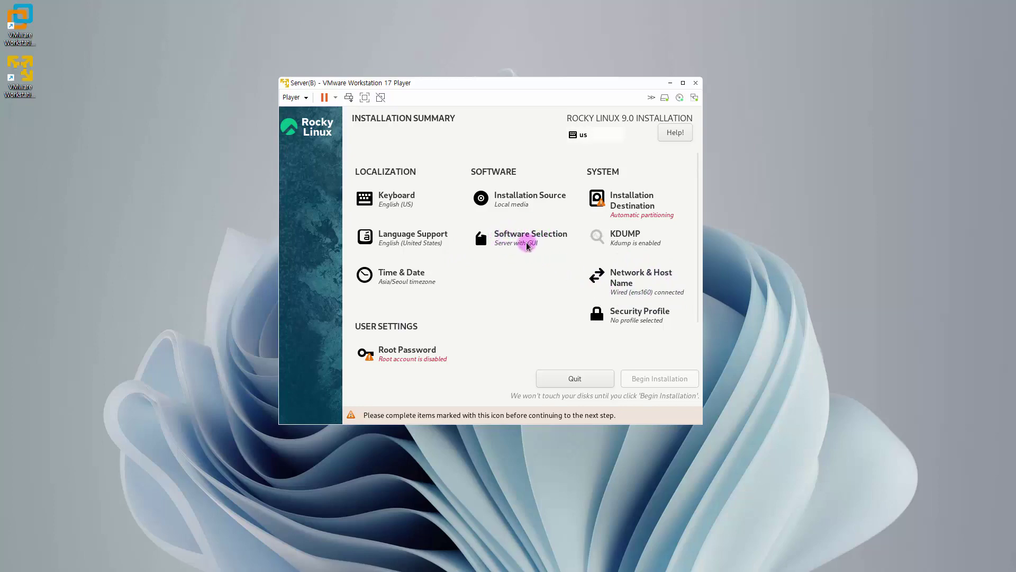
pyautogui.click(527, 238)
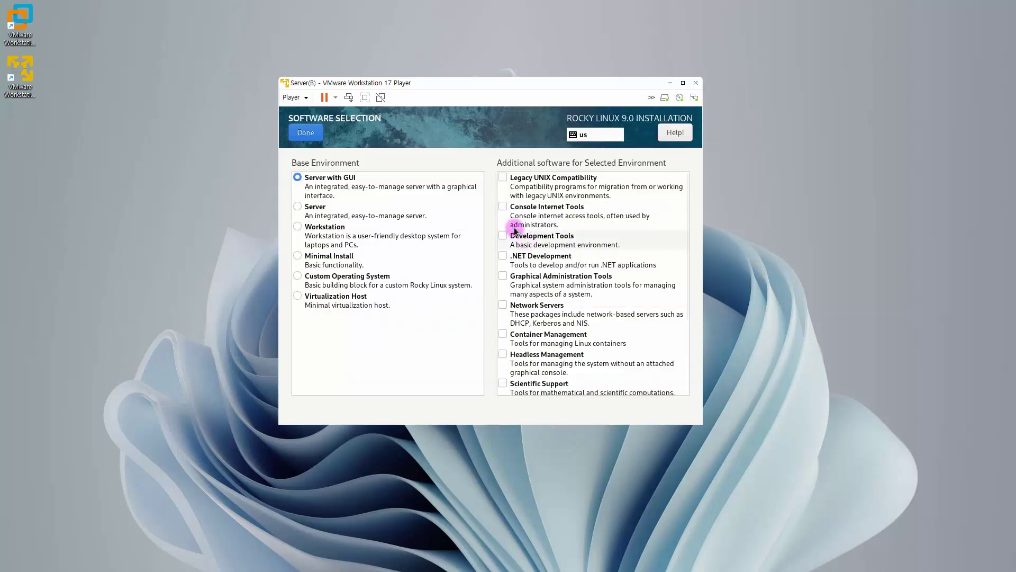
pyautogui.click(299, 256)
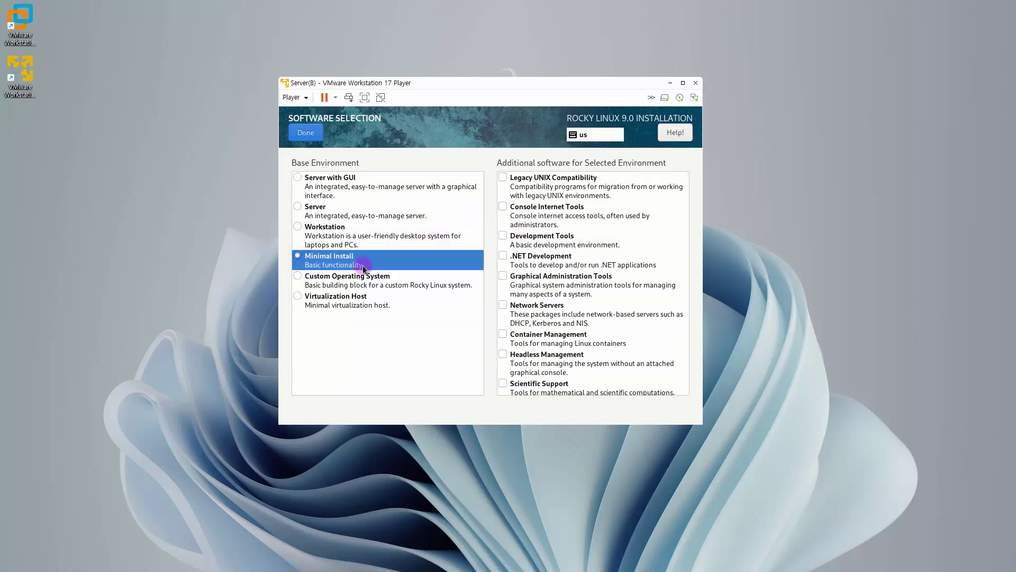
pyautogui.click(304, 134)
pyautogui.click(658, 217)
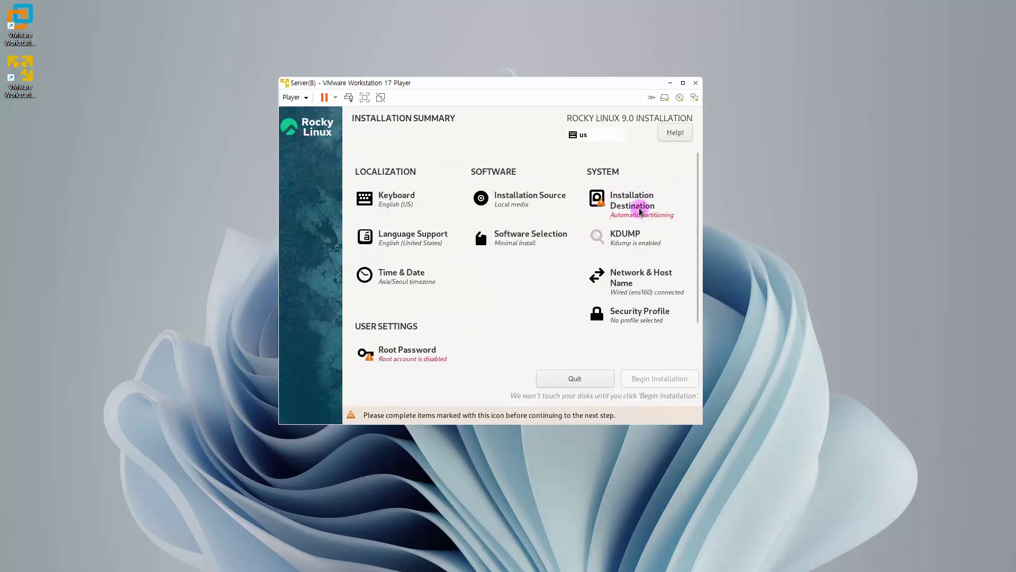
# Step: Keep the 40 GiB sda disk as the target and choose Custom storage configuration
pyautogui.click(640, 210)
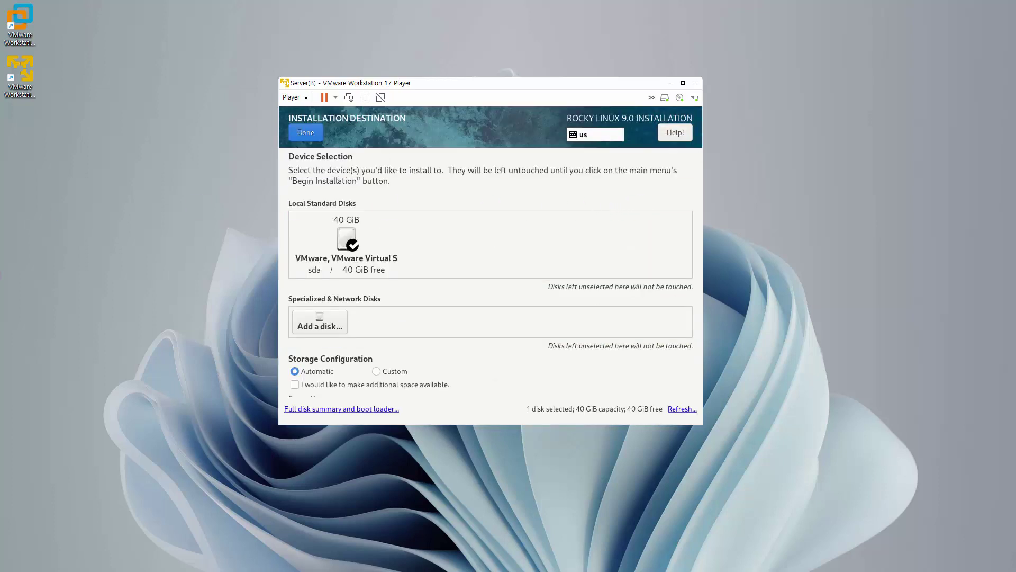
pyautogui.click(354, 246)
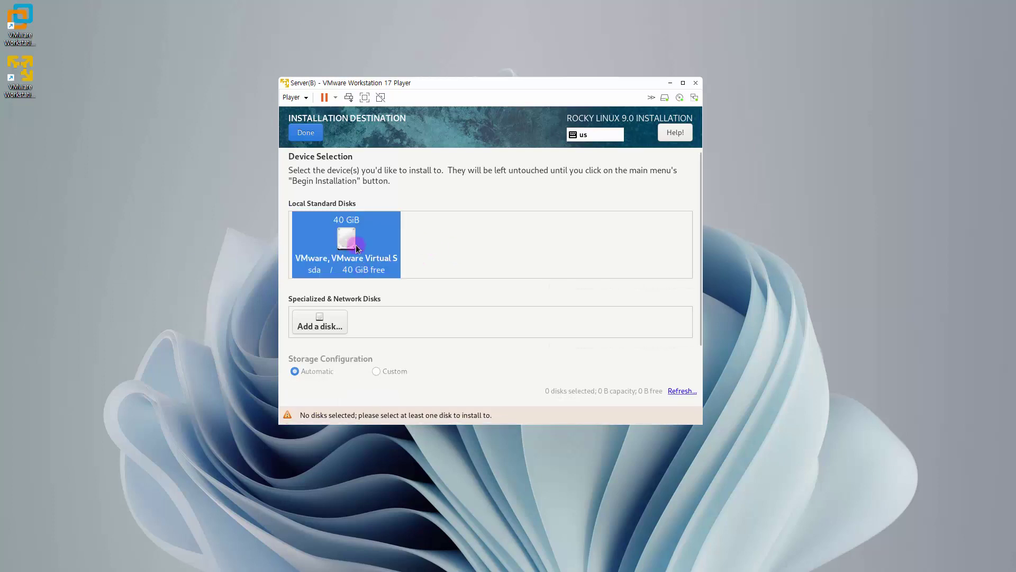
pyautogui.click(356, 246)
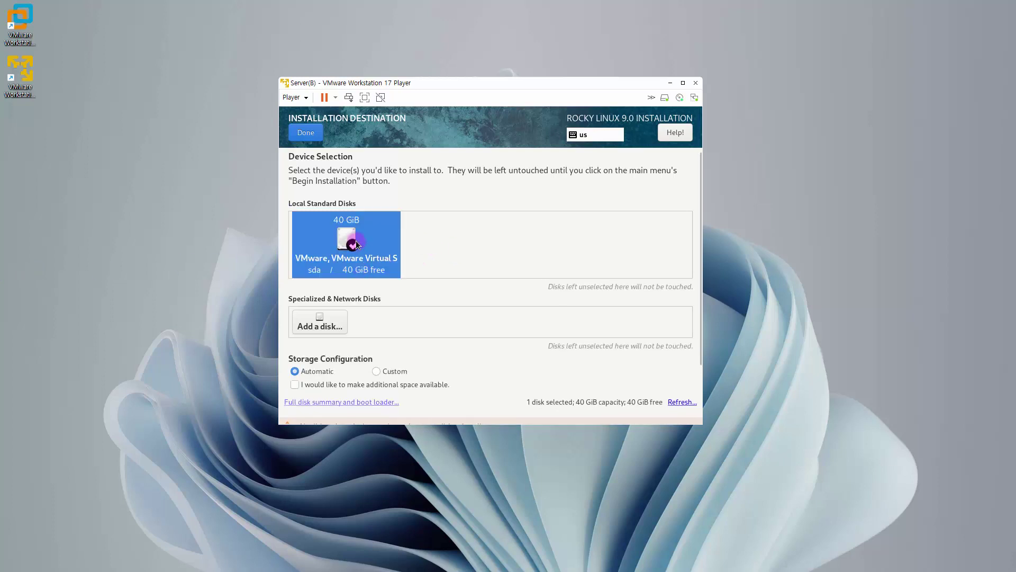
pyautogui.click(394, 374)
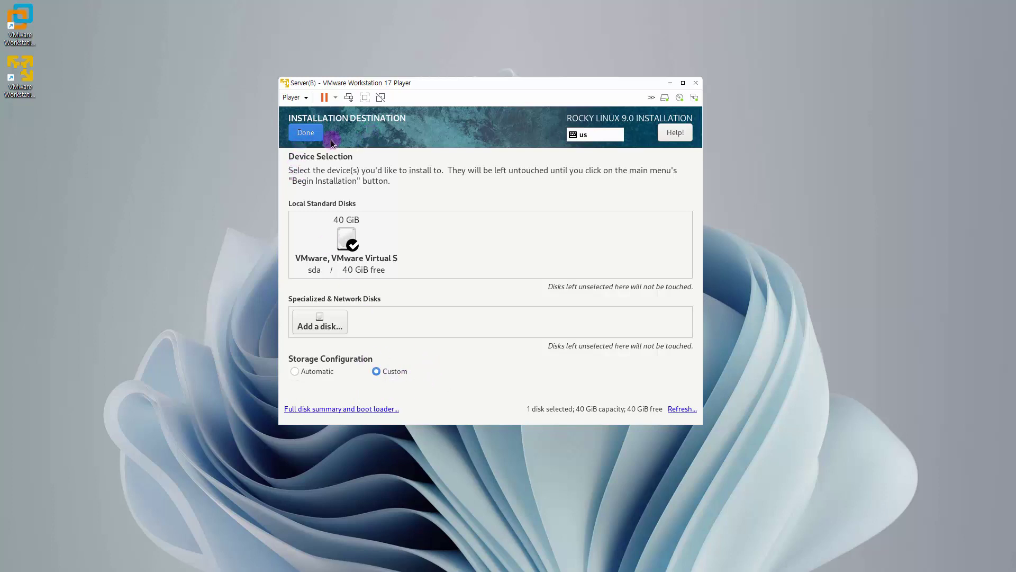
pyautogui.click(300, 138)
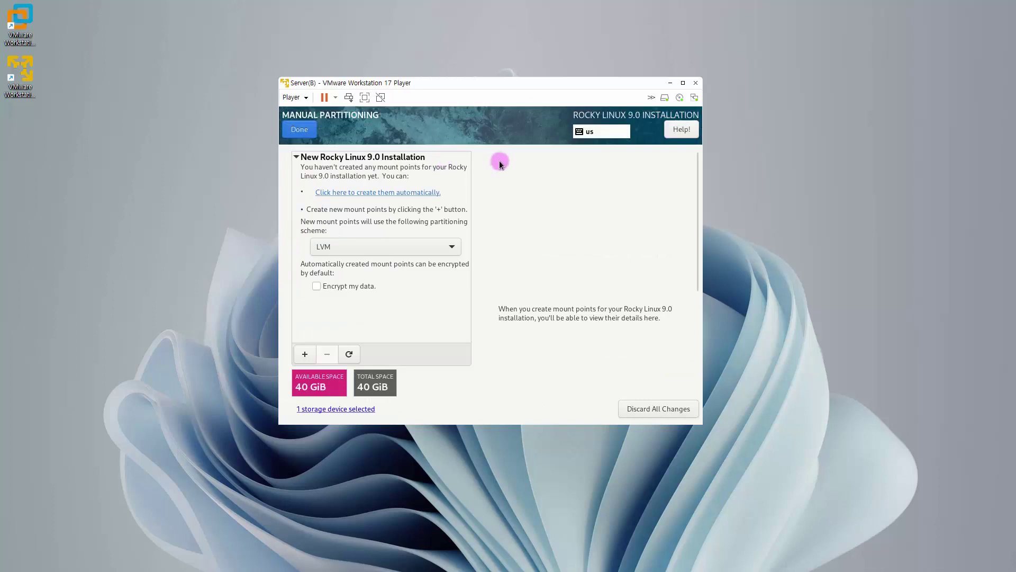
# Step: Switch the scheme to Standard Partition and add a 4 GiB swap partition
pyautogui.click(383, 248)
pyautogui.click(382, 233)
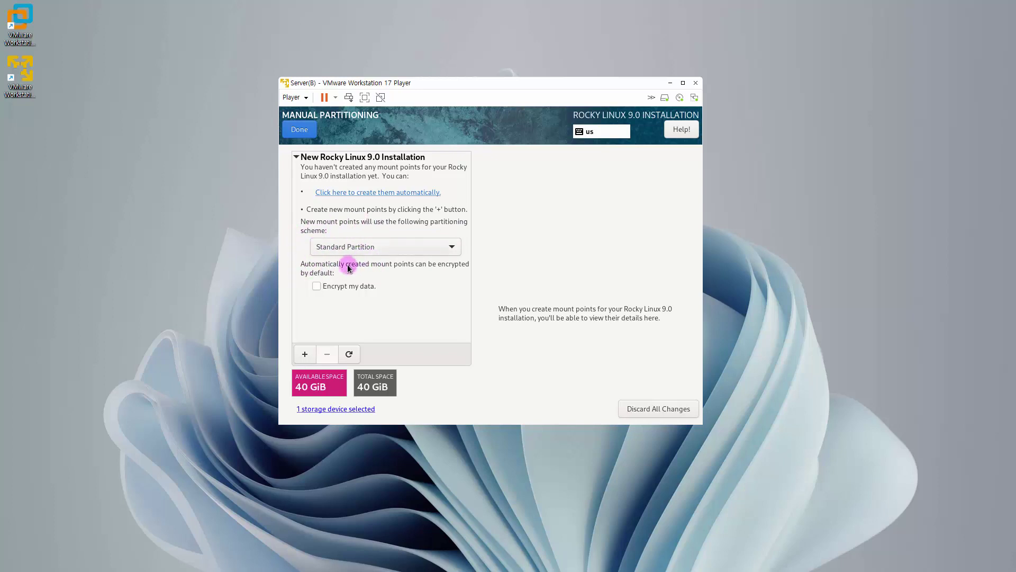
pyautogui.click(304, 356)
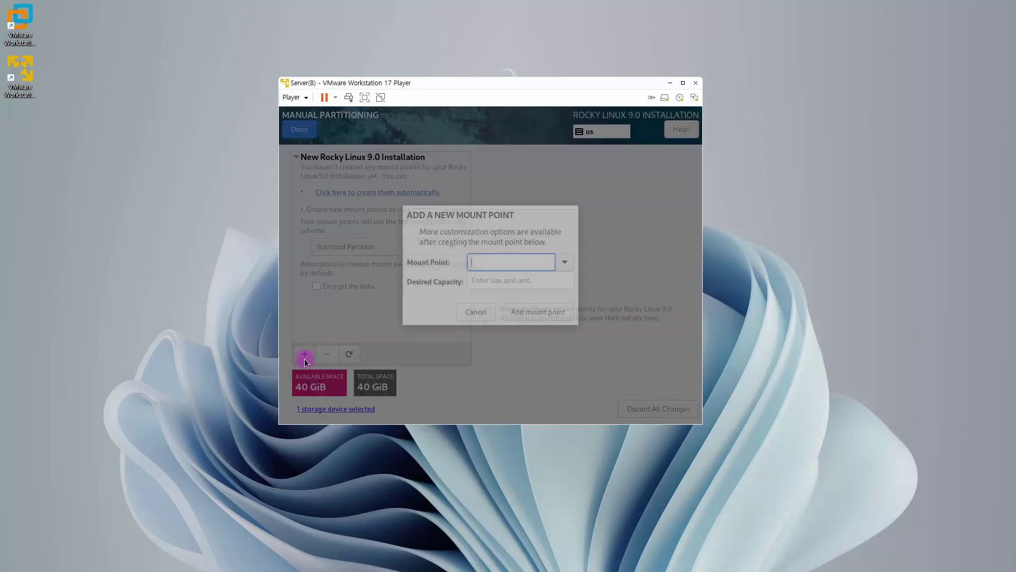
pyautogui.click(564, 264)
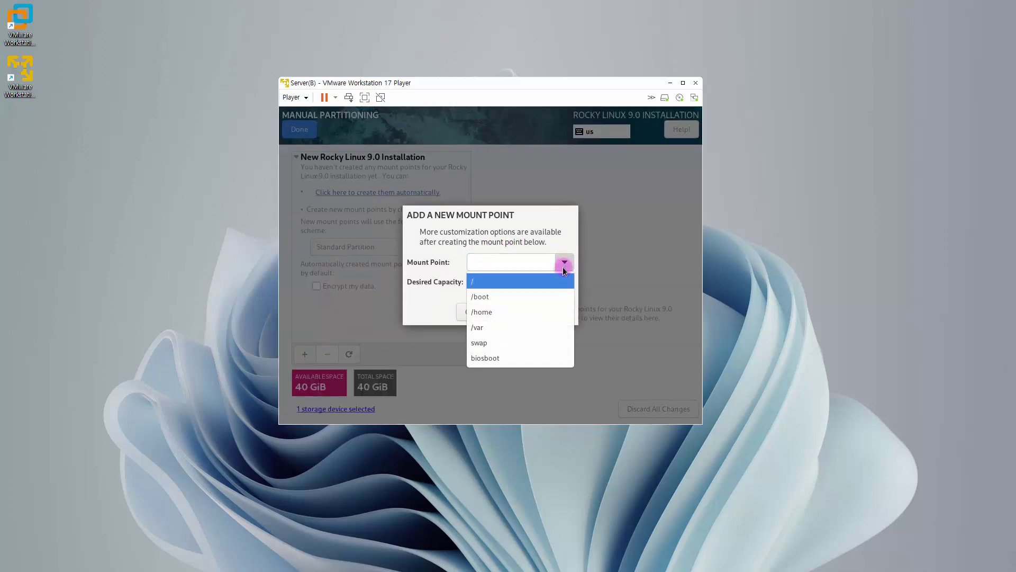
pyautogui.click(526, 340)
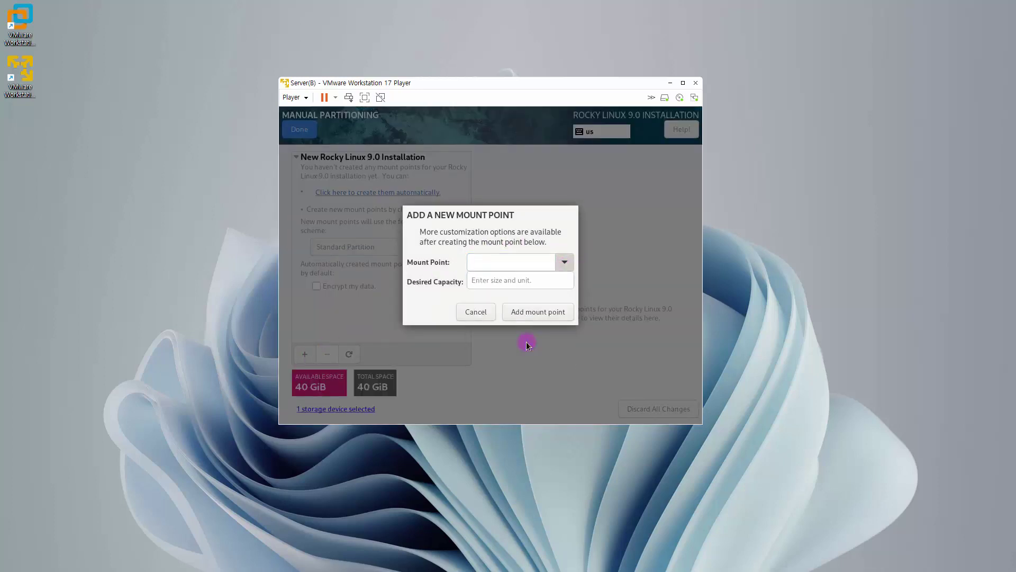
pyautogui.click(505, 286)
pyautogui.write('4g')
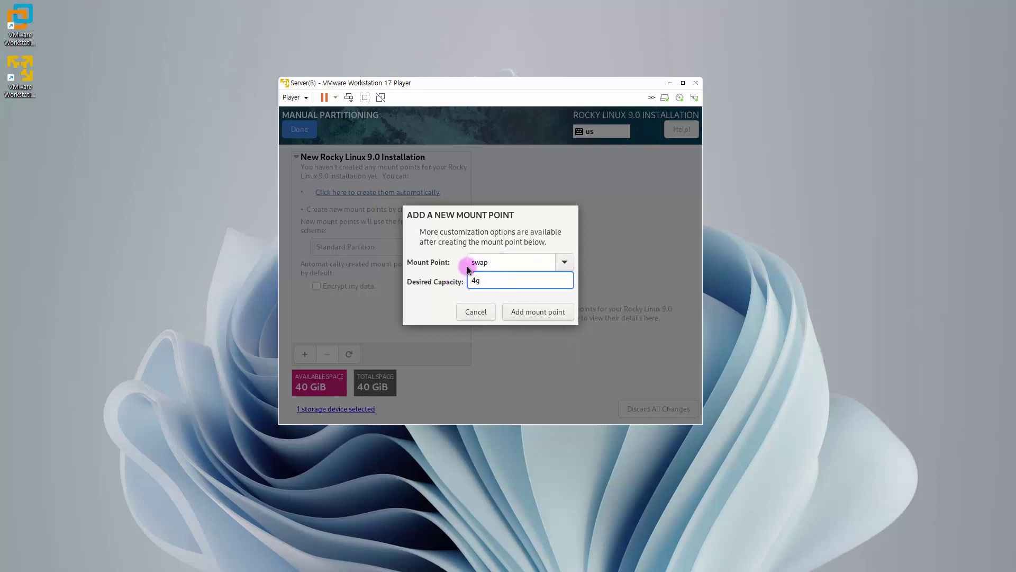
pyautogui.click(531, 315)
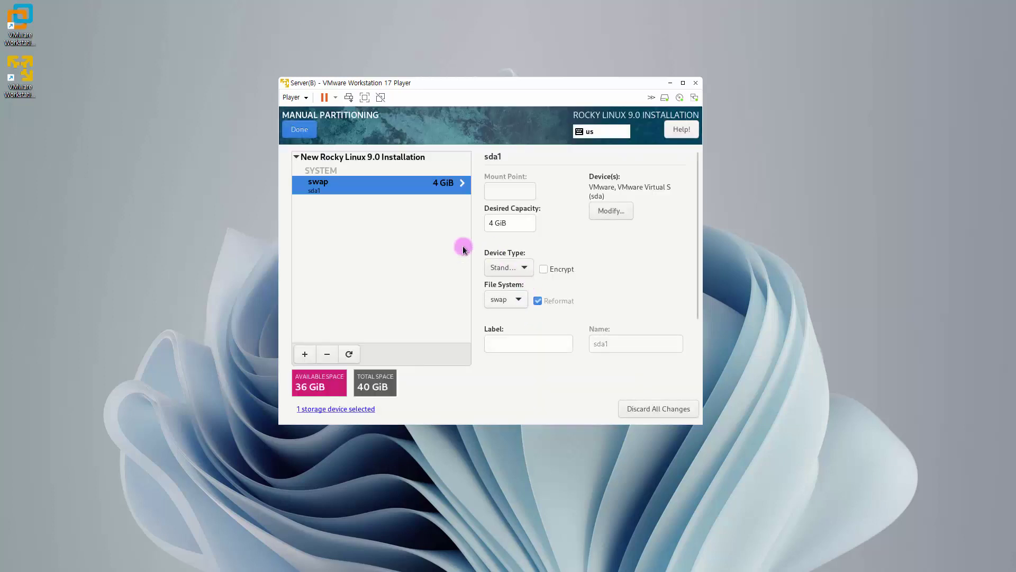
# Step: Add a / root partition using the remaining space and accept the partitioning changes
pyautogui.click(305, 354)
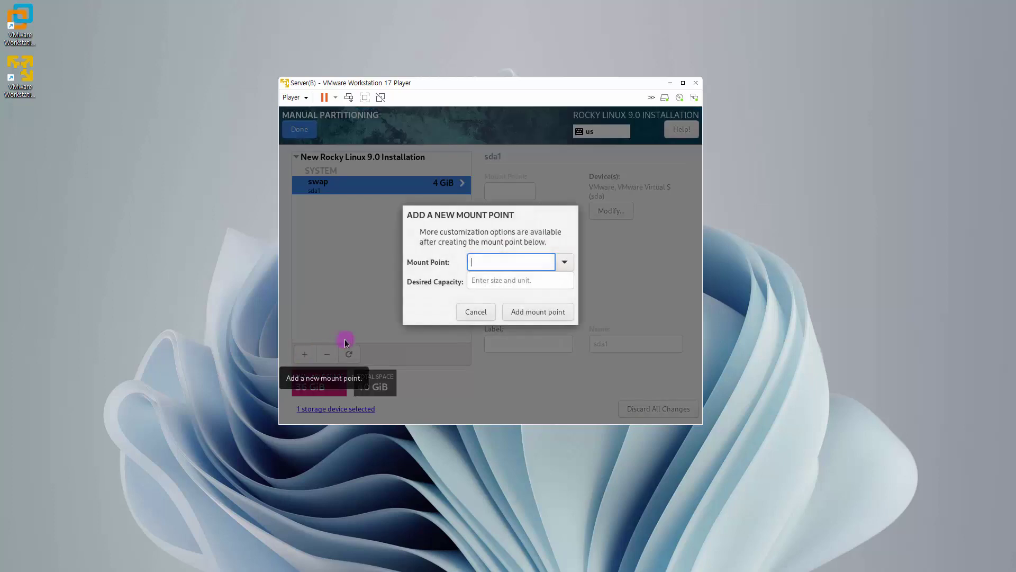
pyautogui.click(567, 265)
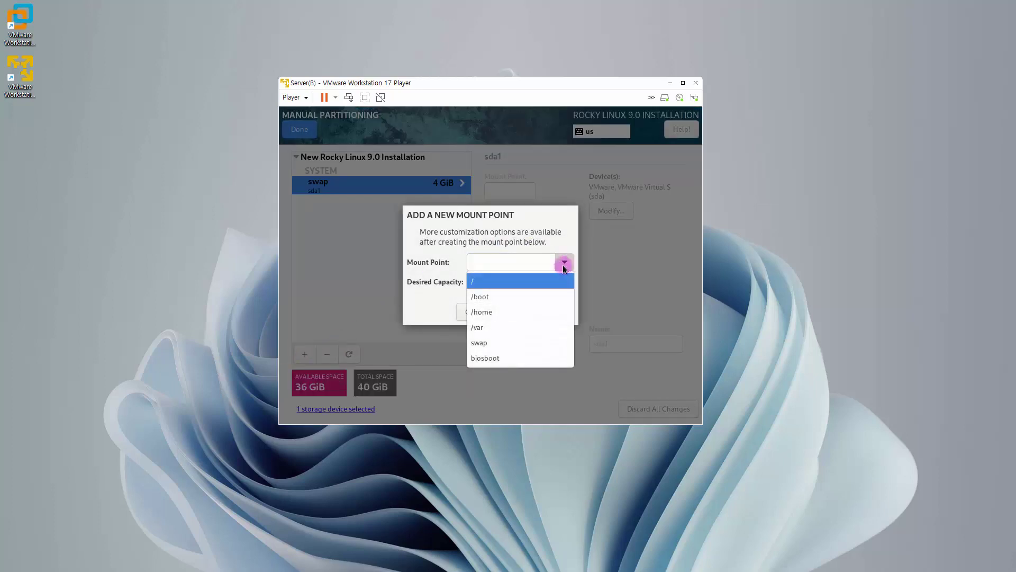
pyautogui.click(540, 284)
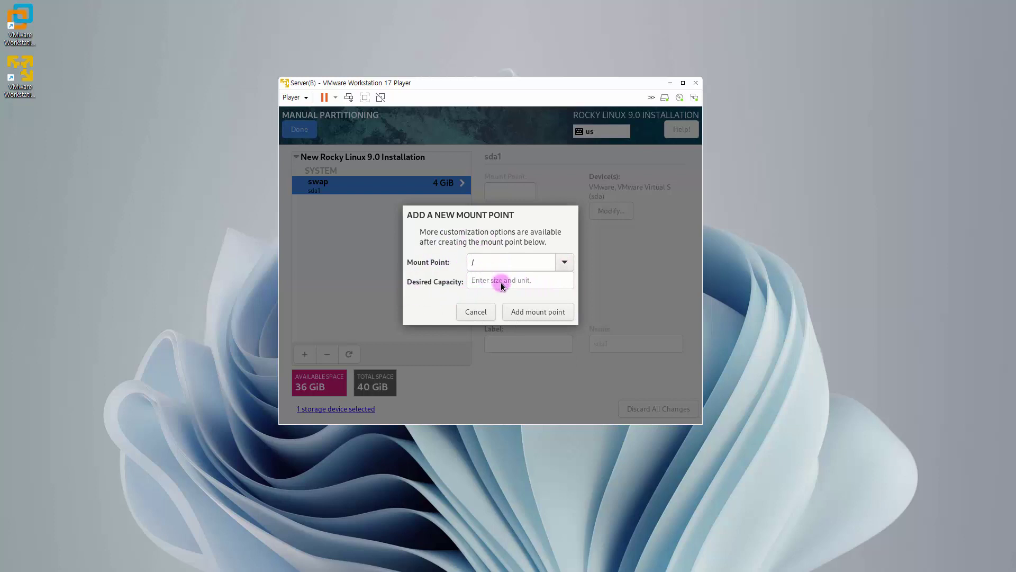
pyautogui.click(540, 316)
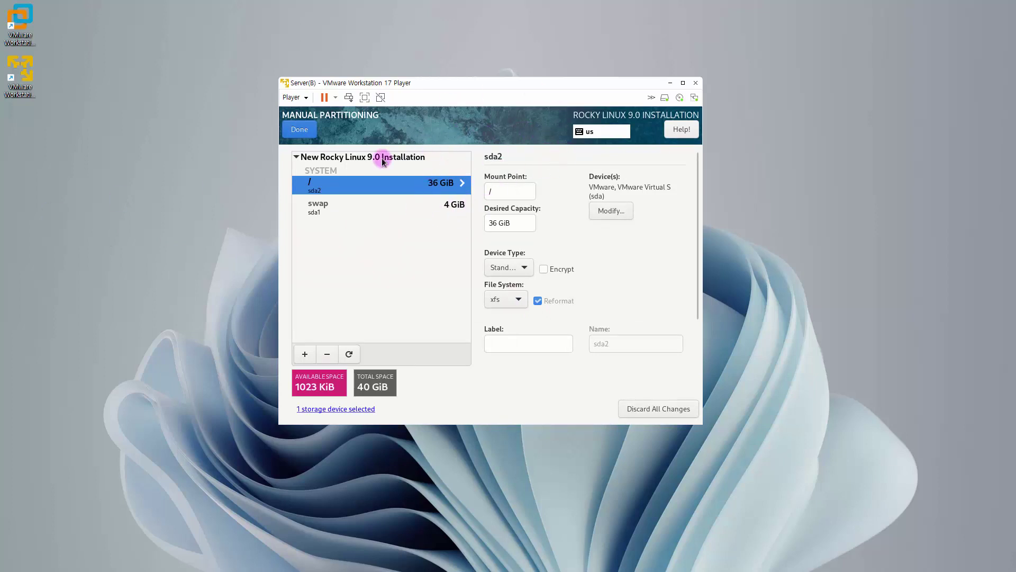
pyautogui.click(305, 130)
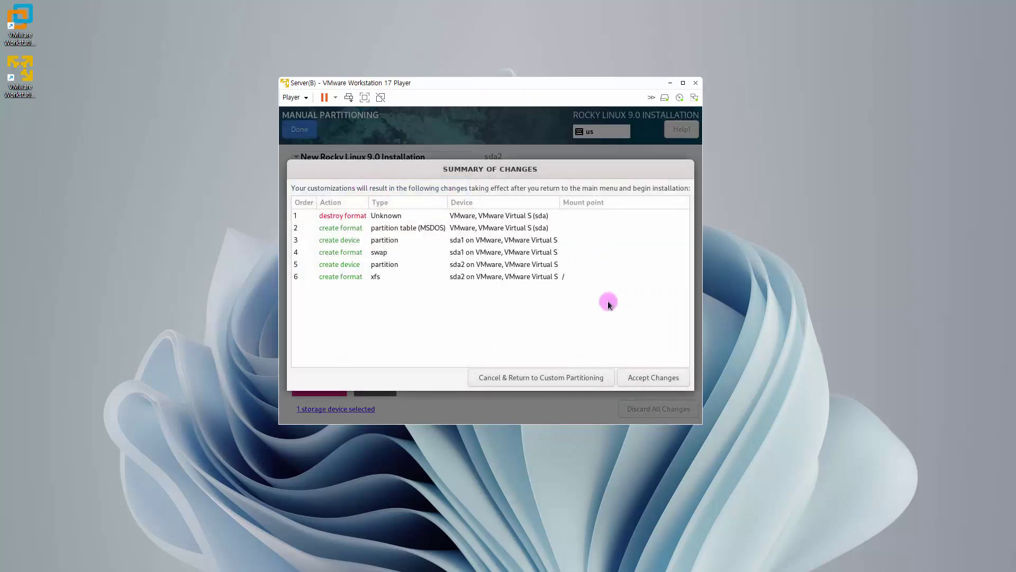
pyautogui.click(642, 380)
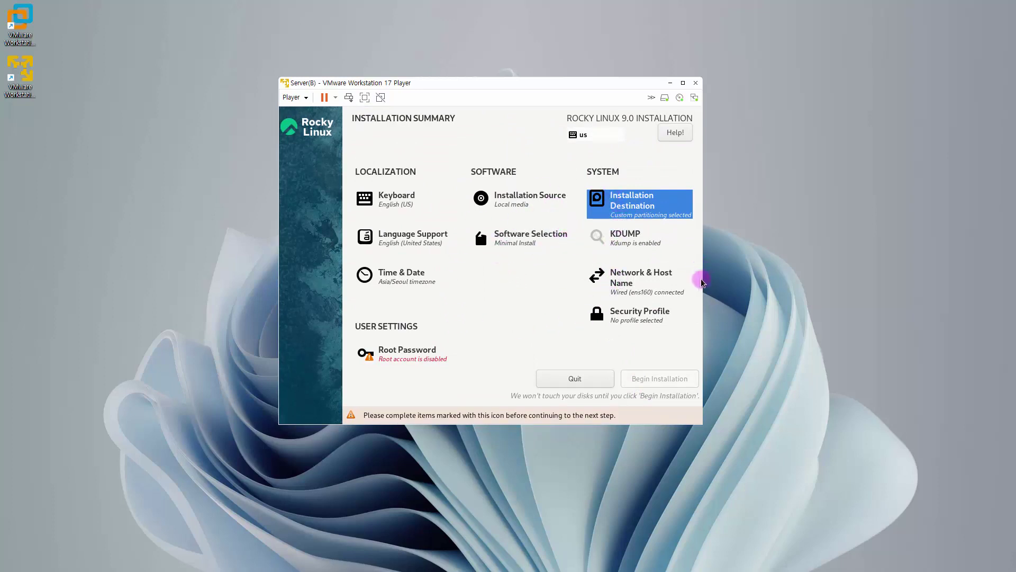
# Step: Enter and confirm the root password, allow root SSH password login, and accept the weak-password warning
pyautogui.click(409, 359)
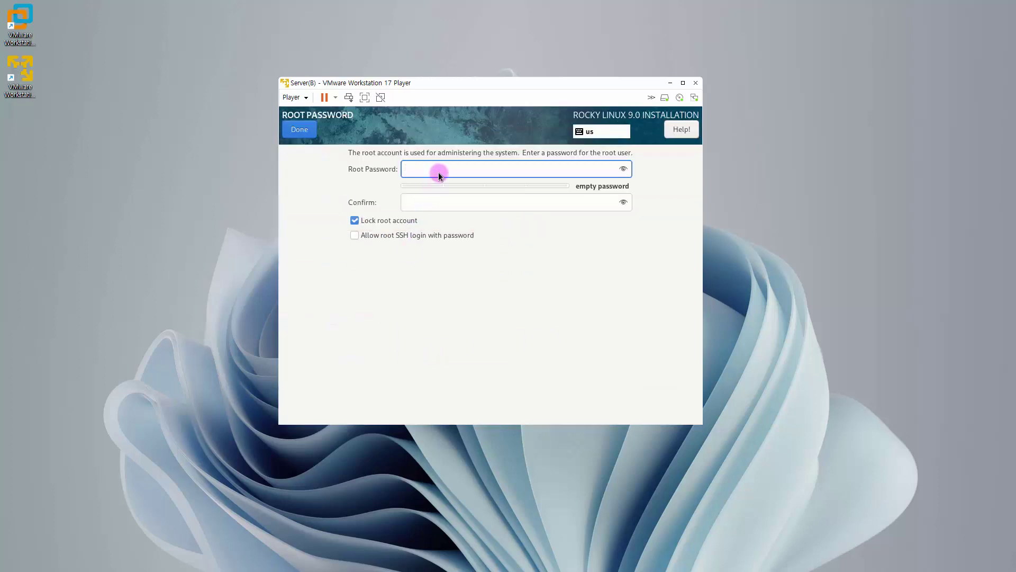
pyautogui.write('*******')
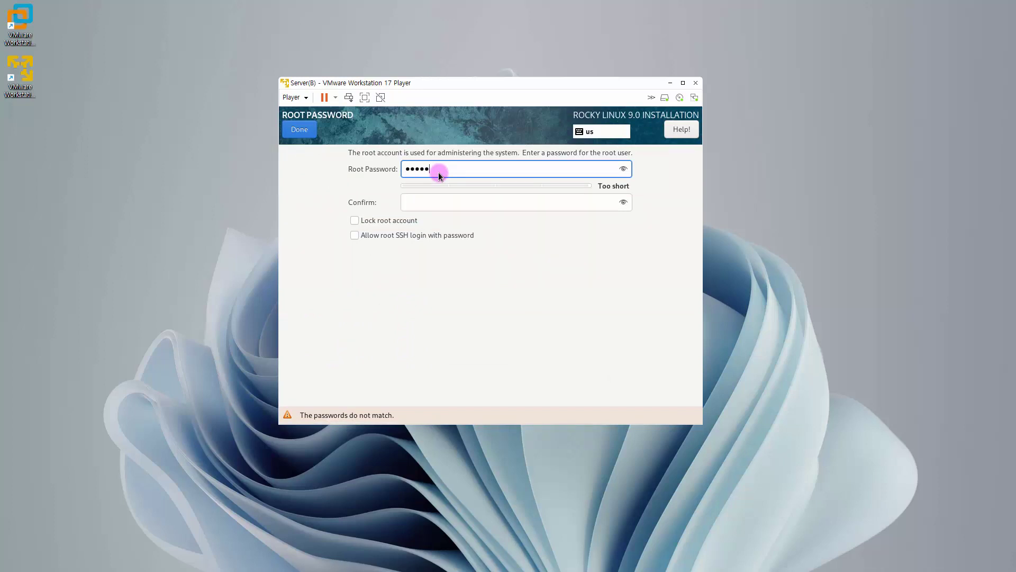
pyautogui.write('*')
pyautogui.press('Tab')
pyautogui.write('*')
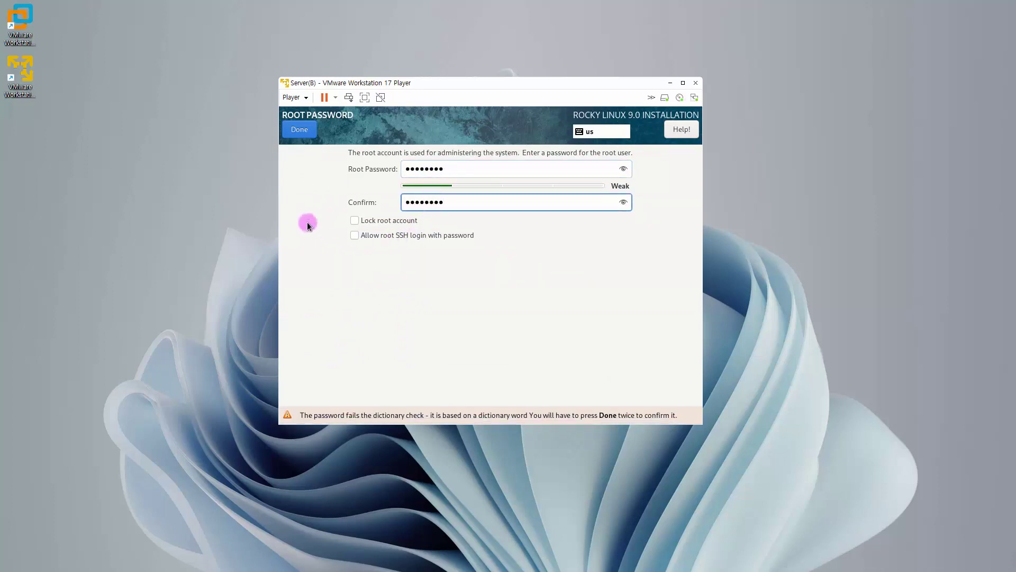
pyautogui.click(354, 236)
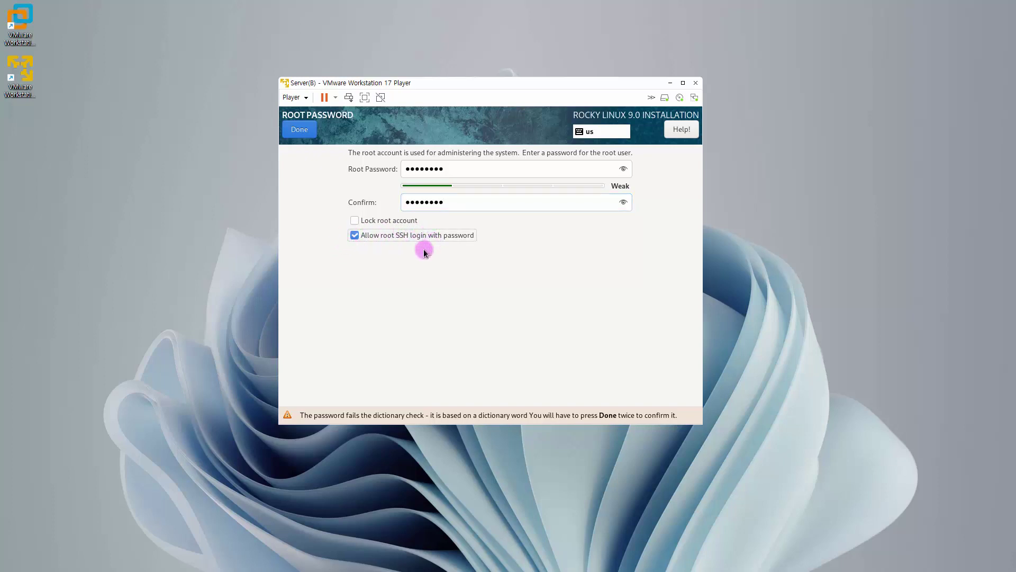
pyautogui.click(304, 135)
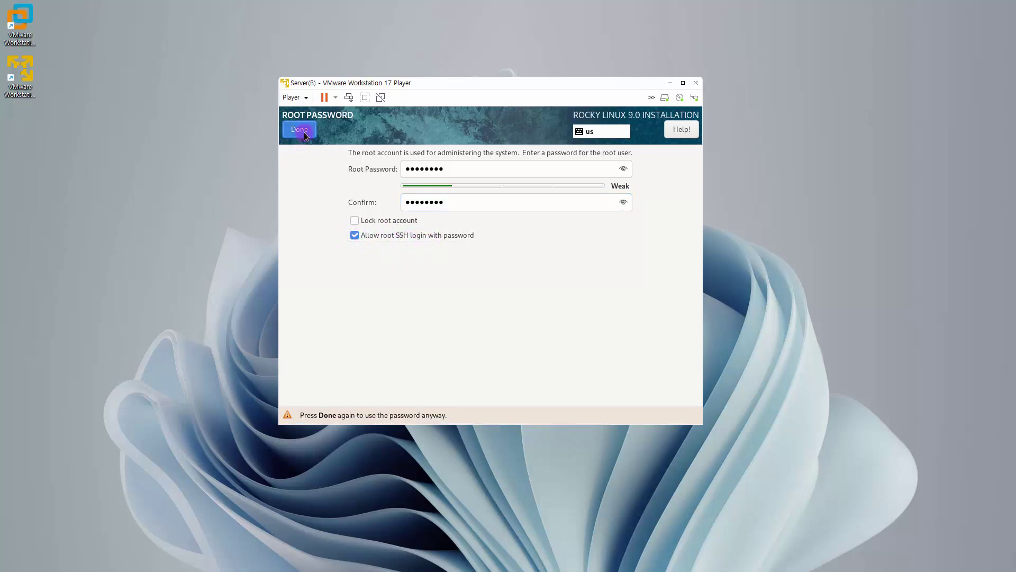
pyautogui.click(304, 132)
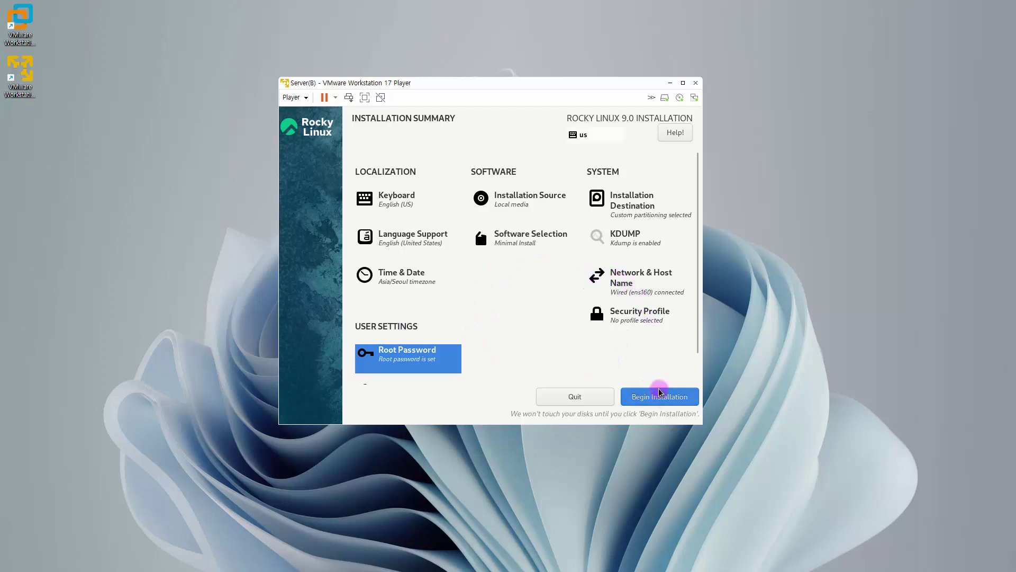
# Step: Create the regular user rocky with a confirmed password, accepting the short-password warning
pyautogui.scroll(-1, 661, 370)
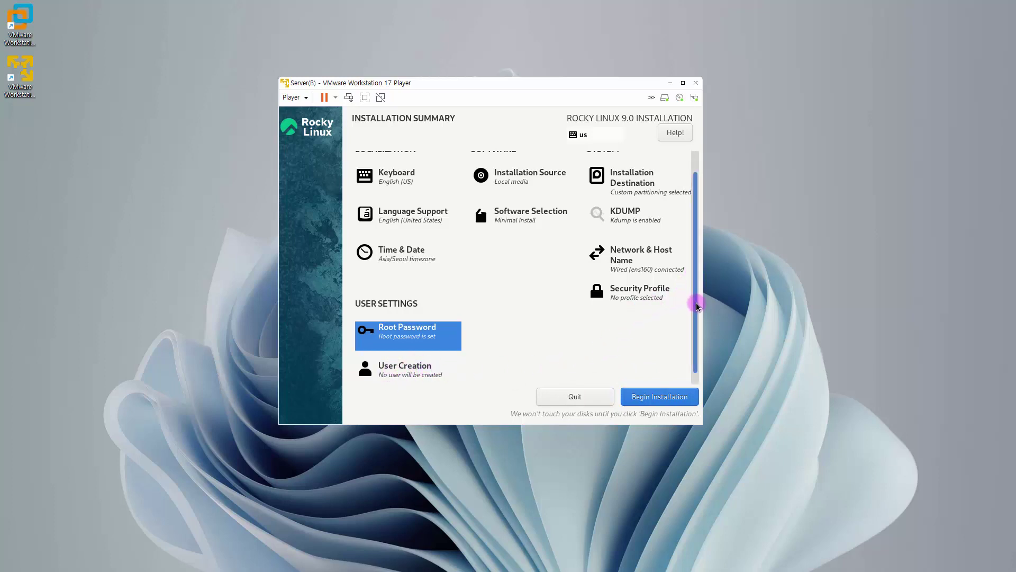
pyautogui.moveTo(696, 302)
pyautogui.mouseDown()
pyautogui.moveTo(696, 265)
pyautogui.moveTo(696, 308)
pyautogui.mouseUp()
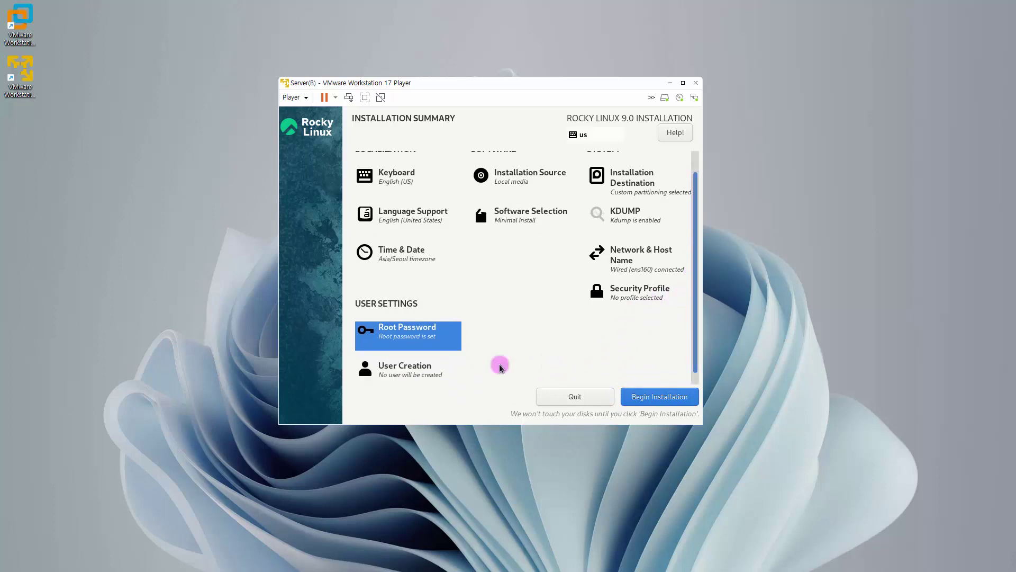
pyautogui.click(399, 373)
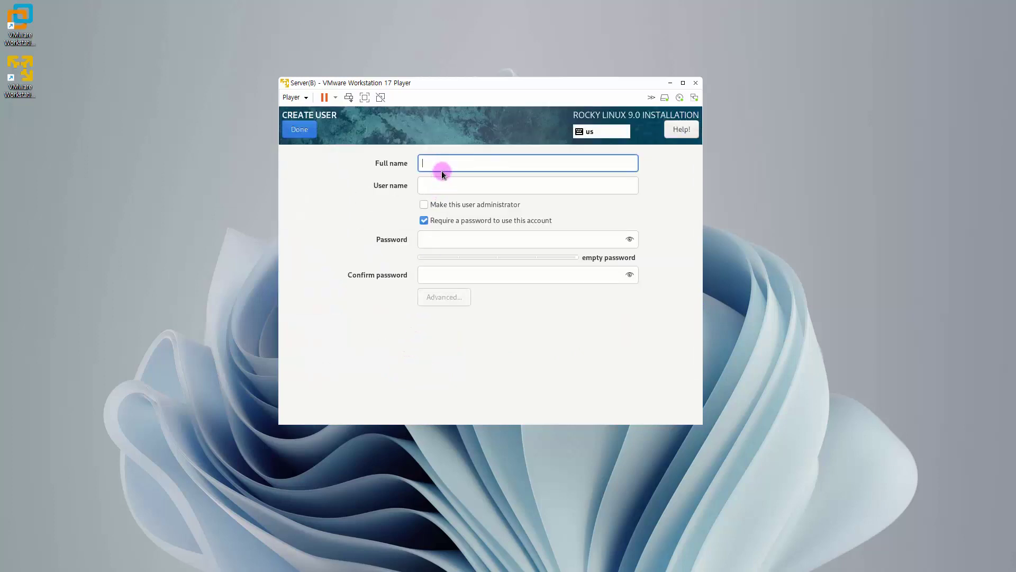
pyautogui.write('rocky')
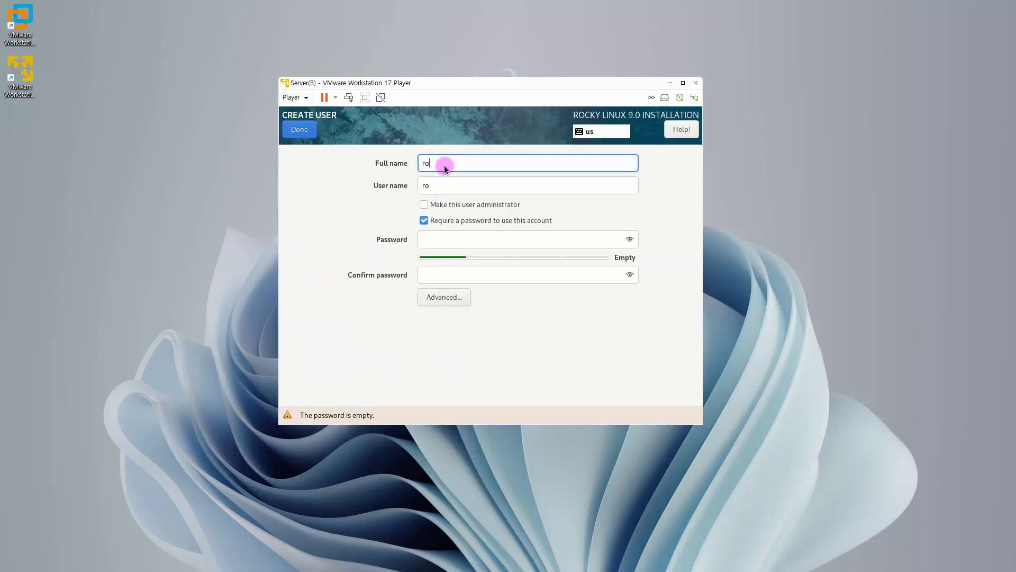
pyautogui.click(443, 241)
pyautogui.write('rocky')
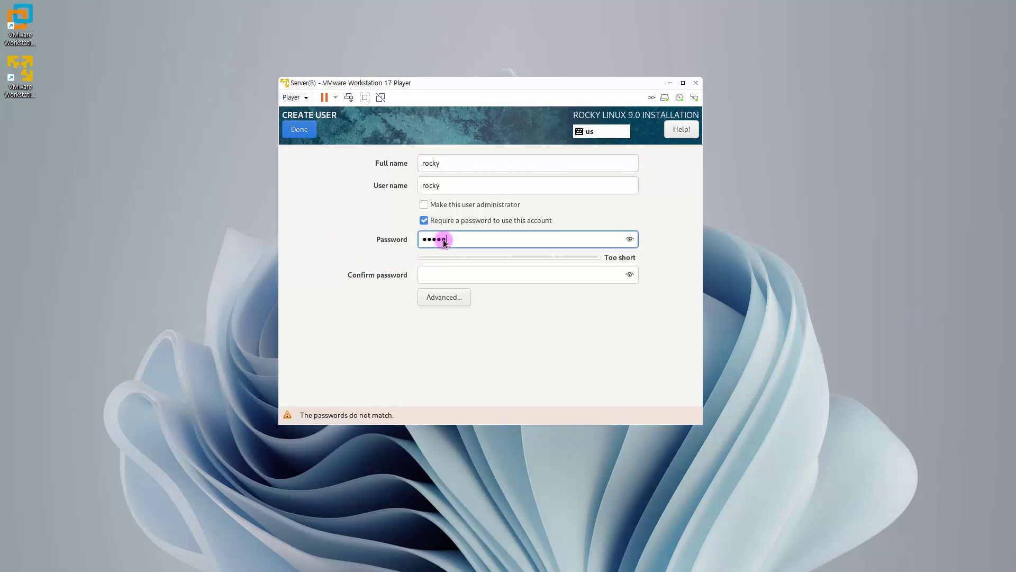
pyautogui.click(448, 276)
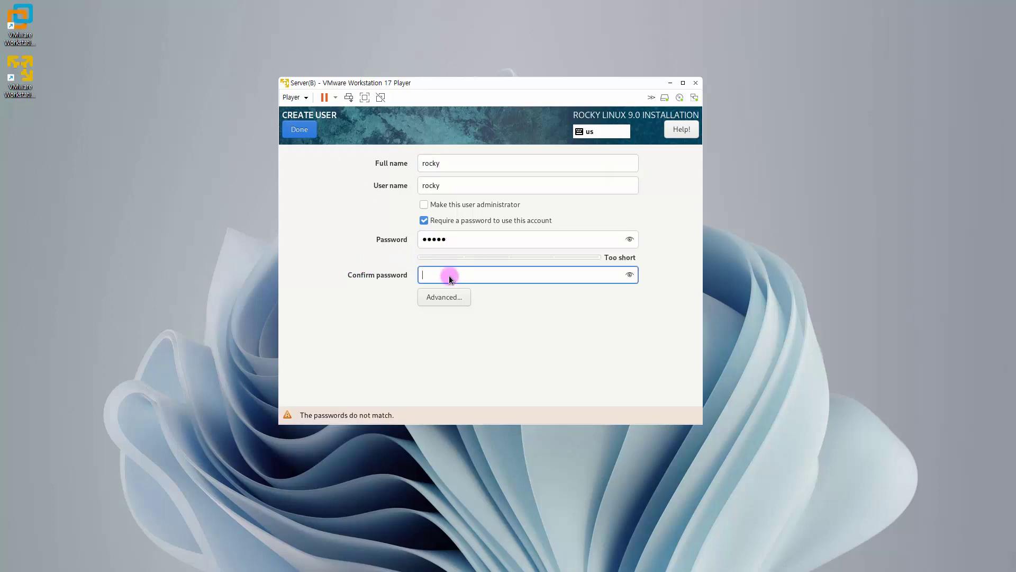
pyautogui.write('rocky')
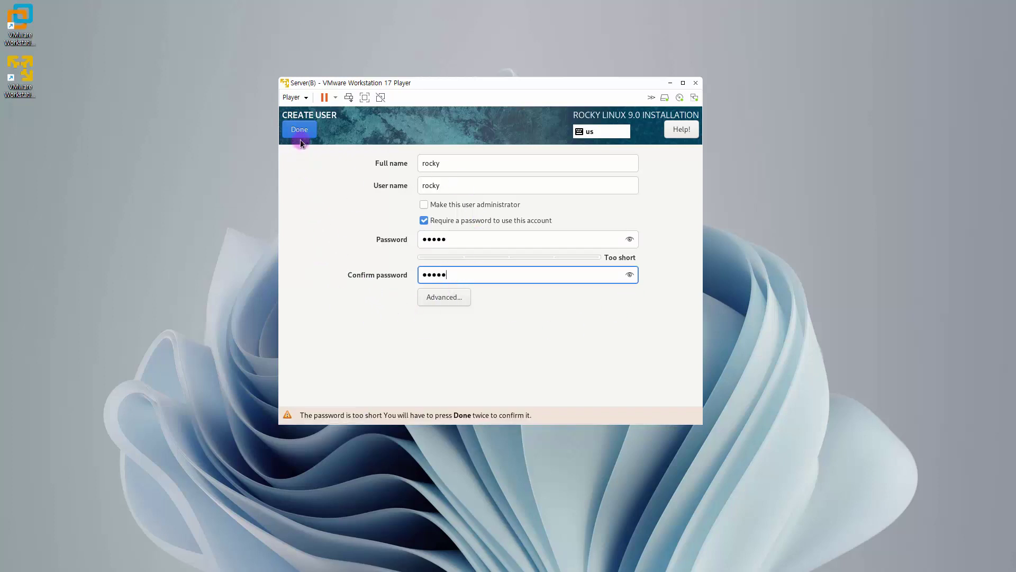
pyautogui.click(301, 134)
pyautogui.click(303, 135)
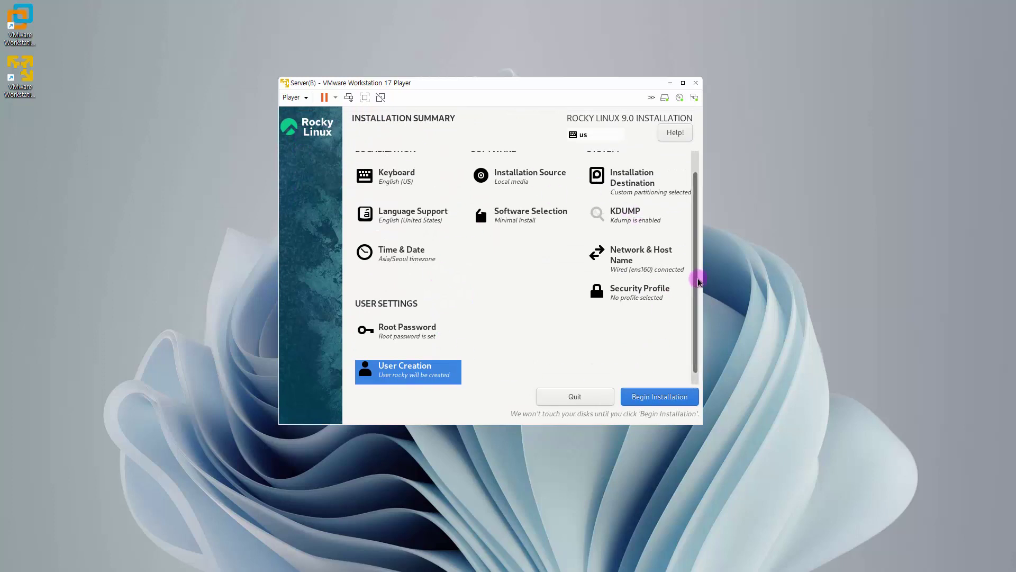
pyautogui.moveTo(697, 277); pyautogui.dragTo(695, 302)
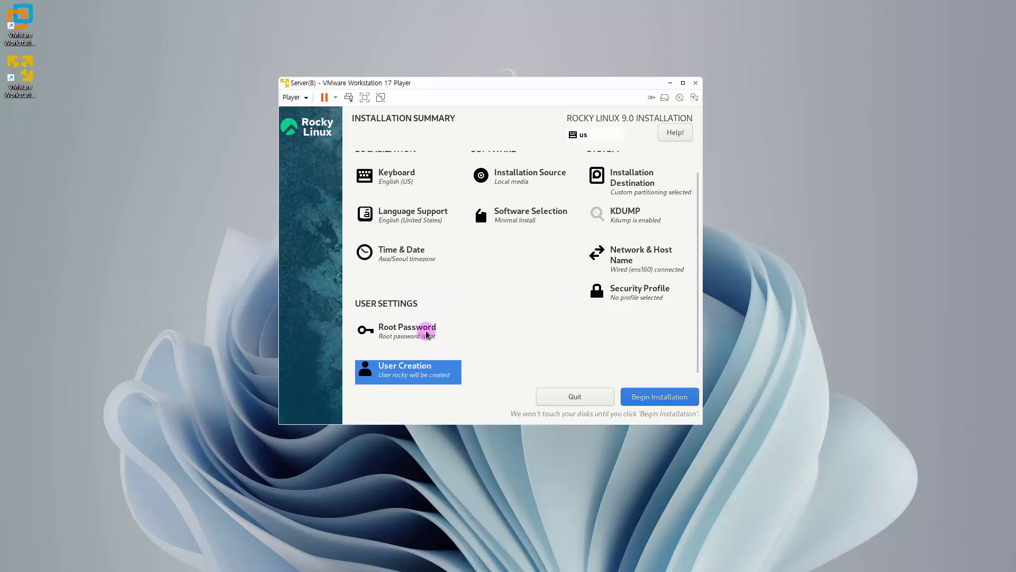
# Step: Begin the Rocky Linux installation and reboot the system once it completes
pyautogui.click(655, 404)
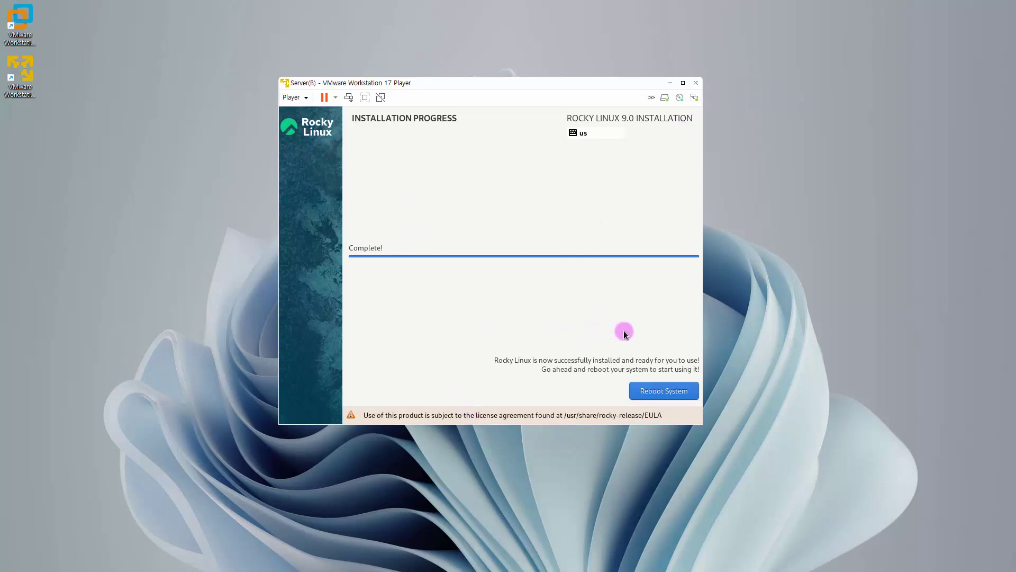
pyautogui.click(662, 392)
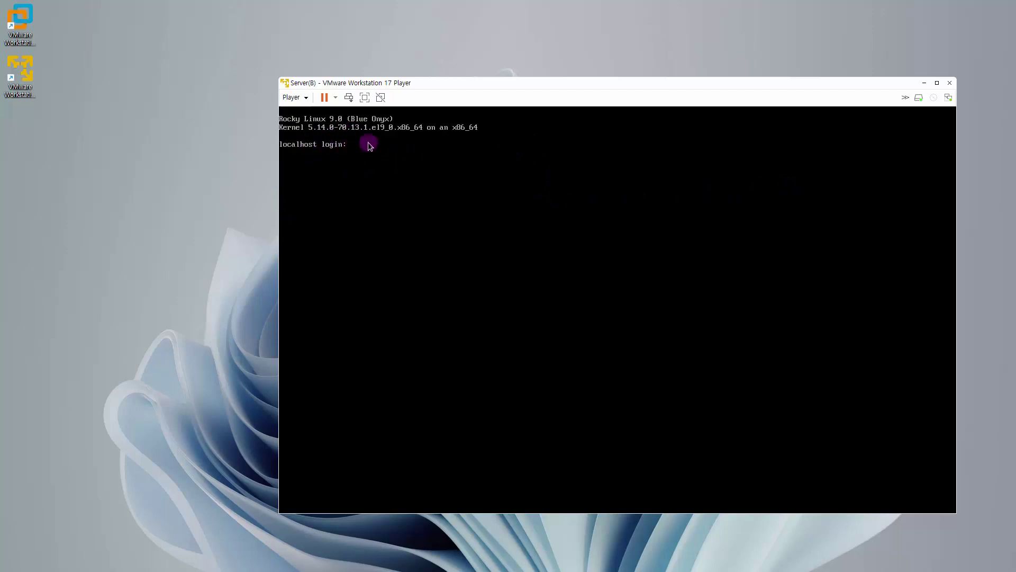
# Step: Log in as root, run 'dnf -y install nano bind-utils net-tools wget unzip bzip2', then clear the screen
pyautogui.write('root')
pyautogui.press('Return')
pyautogui.press('Return')
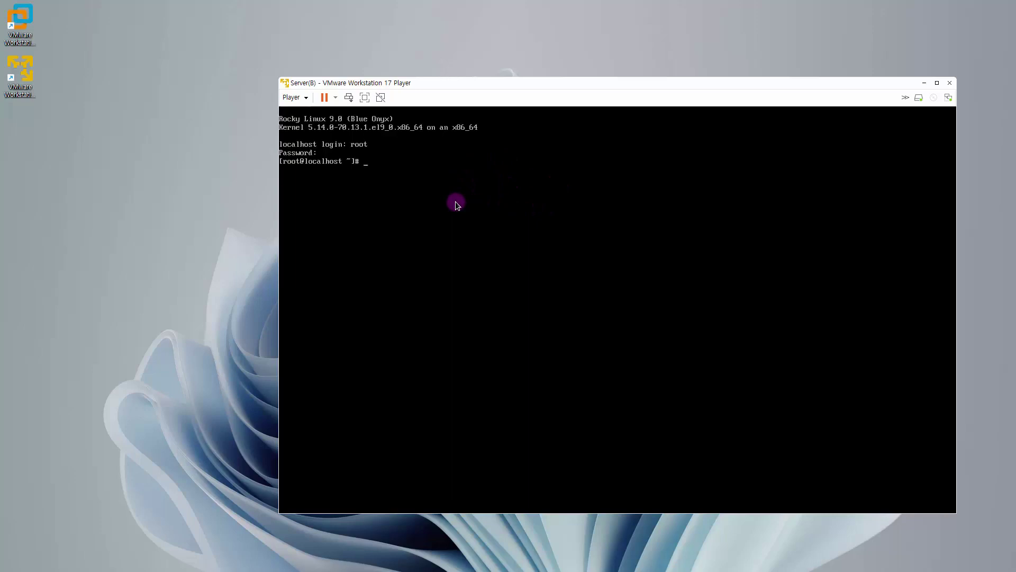
pyautogui.write('dnf  -y  install')
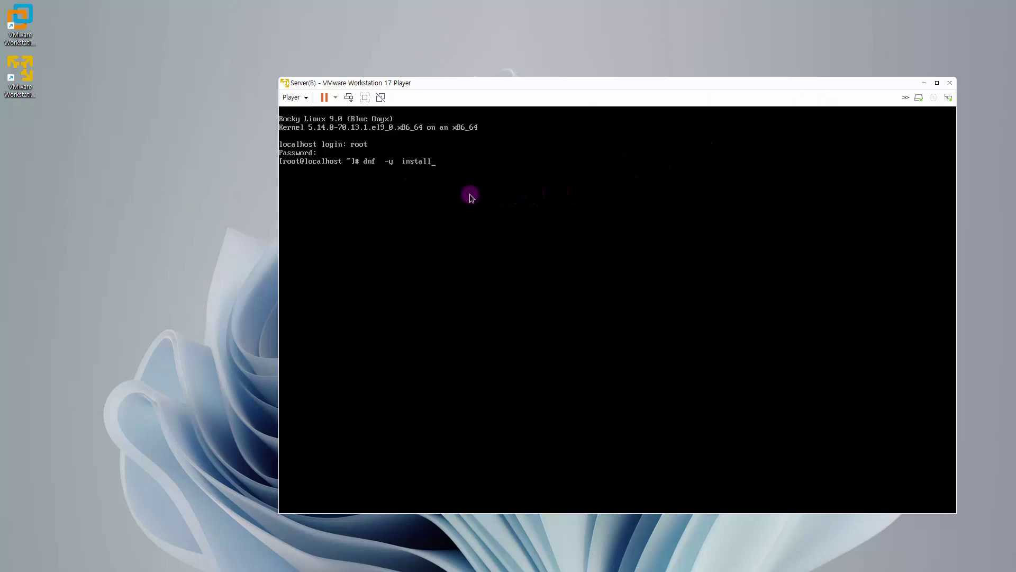
pyautogui.write('nan')
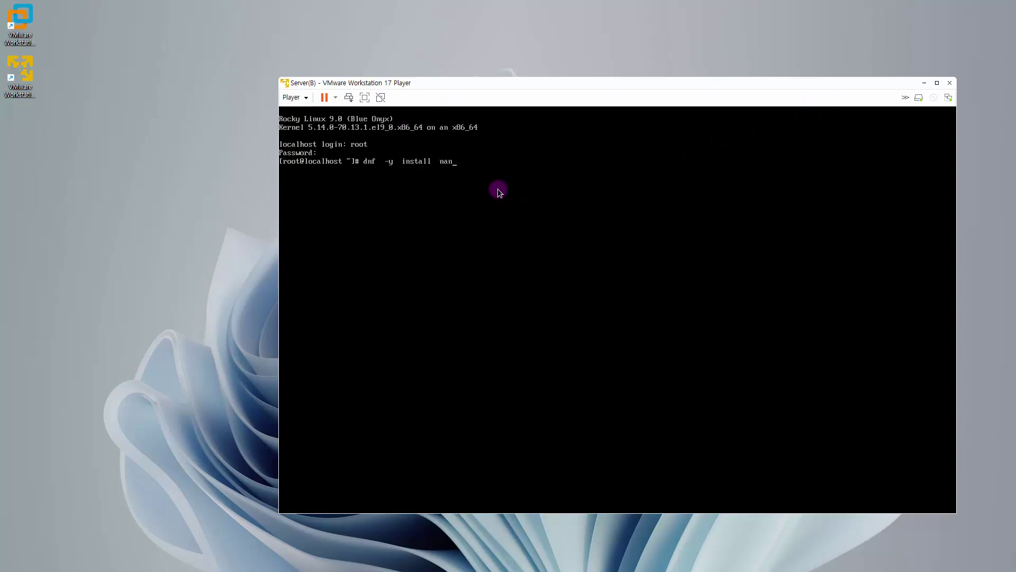
pyautogui.write('o   bind-utils  net-tools  wget  unzip  bzip2')
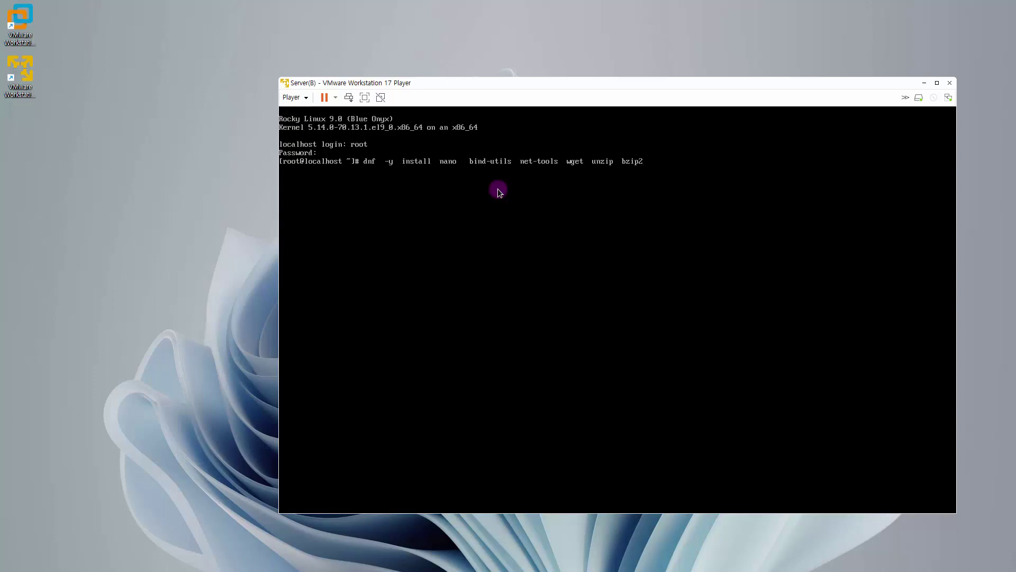
pyautogui.press('Return')
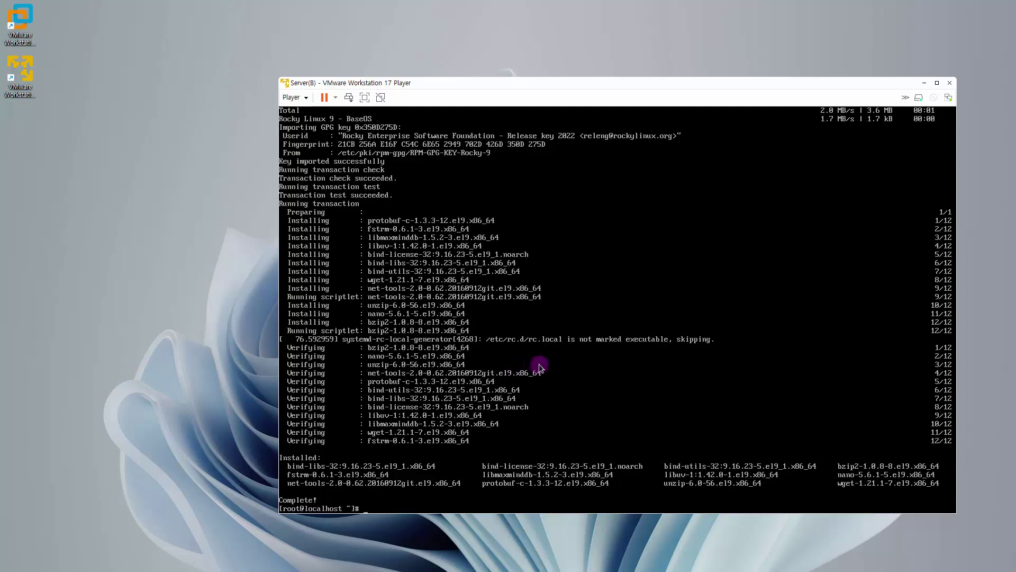
pyautogui.write('clear')
pyautogui.press('Return')
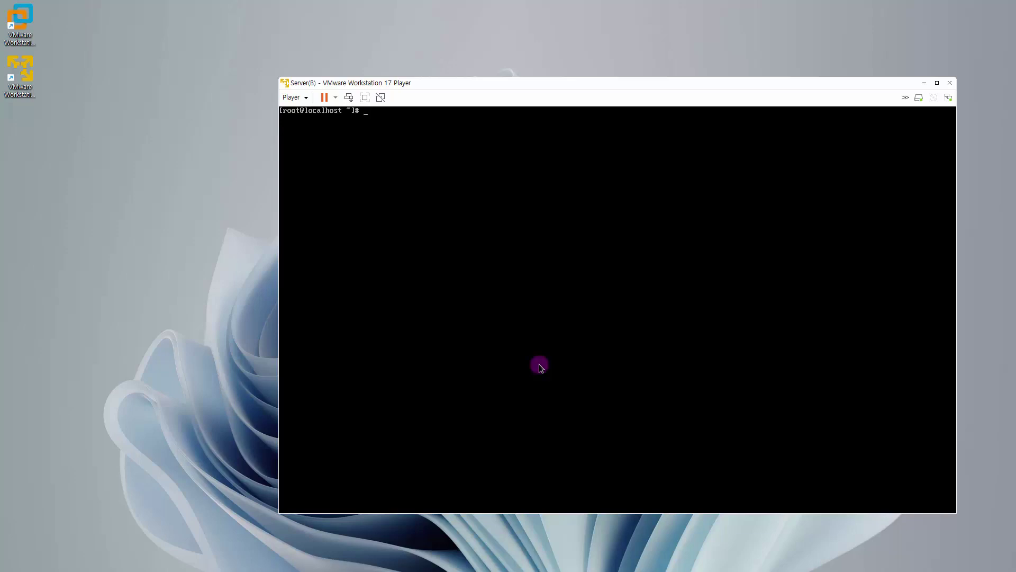
# Step: In /etc/yum.repos.d, list the repository files and delete all existing .repo files
pyautogui.press('Return')
pyautogui.write('cd  /etc/yum.r')
pyautogui.press('Tab')
pyautogui.press('Return')
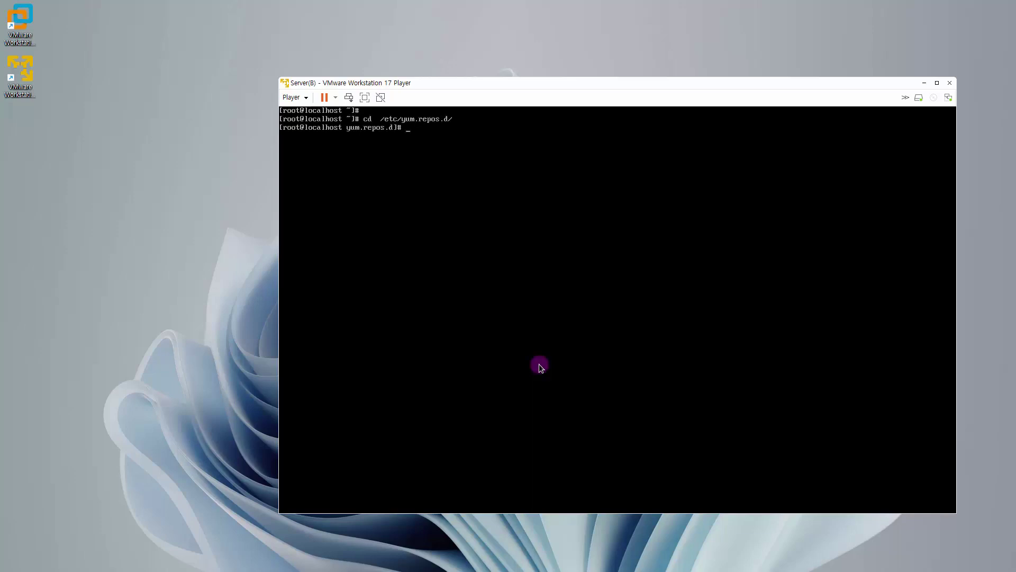
pyautogui.press('Return')
pyautogui.write('ls')
pyautogui.press('Return')
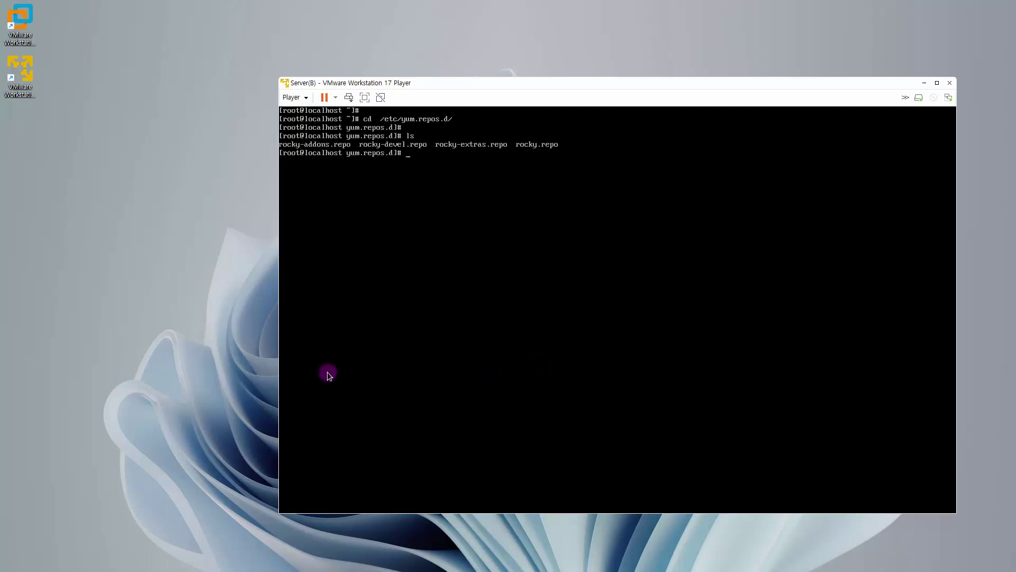
pyautogui.write('rm  -f')
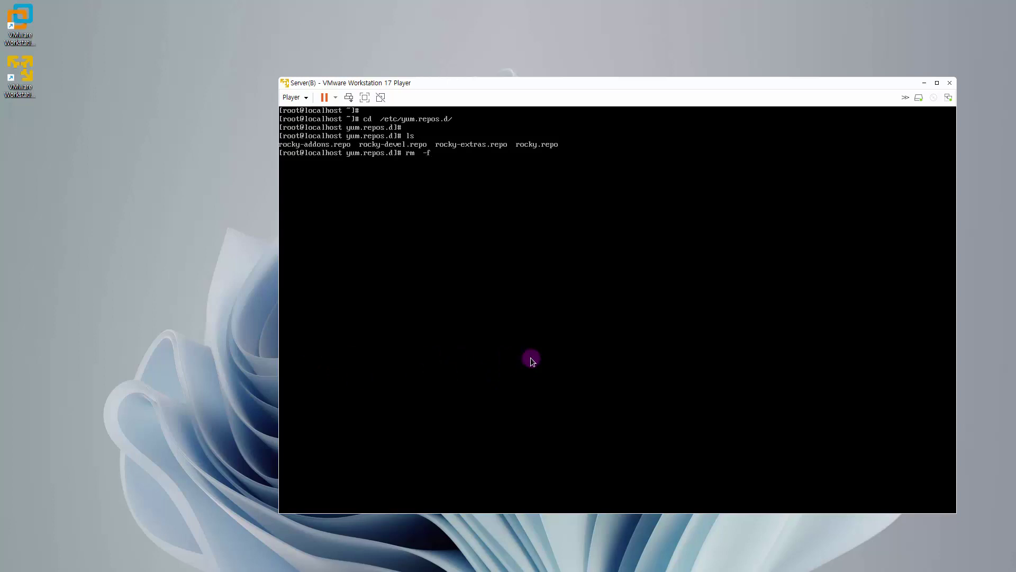
pyautogui.write('  *.repo')
pyautogui.press('Return')
pyautogui.press('Return')
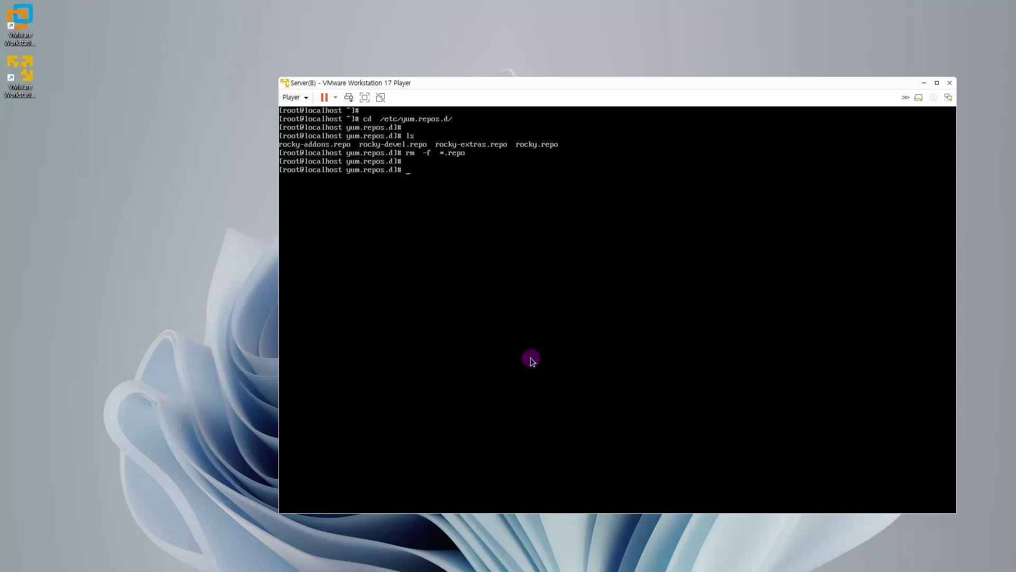
# Step: Download This.repo from download.hanbit.co.kr/rocky/9, confirm it is listed, and run dnf clean all
pyautogui.write('get   http:')
pyautogui.write('//download.hanbit.co.kr')
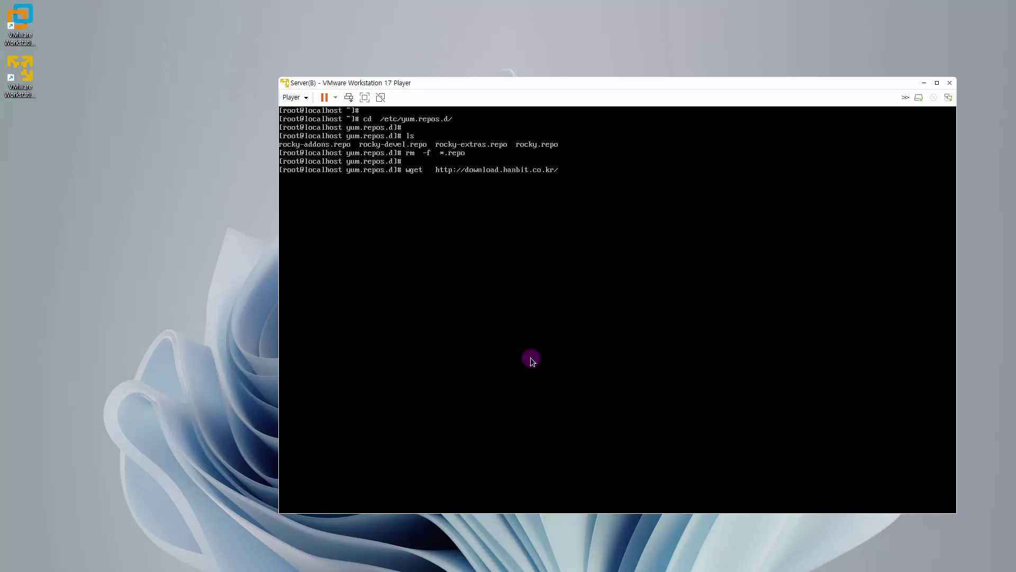
pyautogui.write('/rocky/9/This.repo')
pyautogui.press('Return')
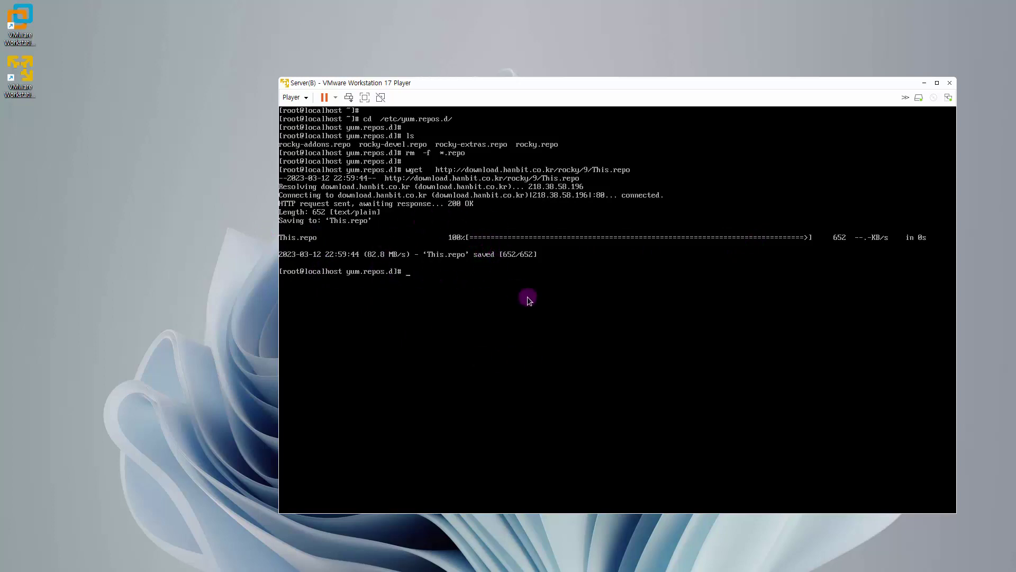
pyautogui.write('ls')
pyautogui.press('Return')
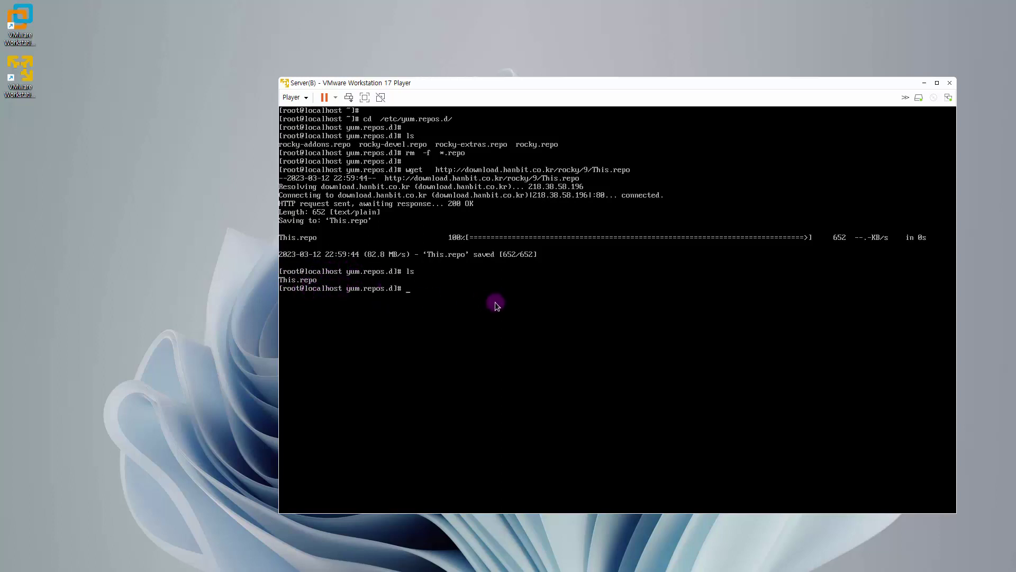
pyautogui.write('dnf  clean  all')
pyautogui.press('Return')
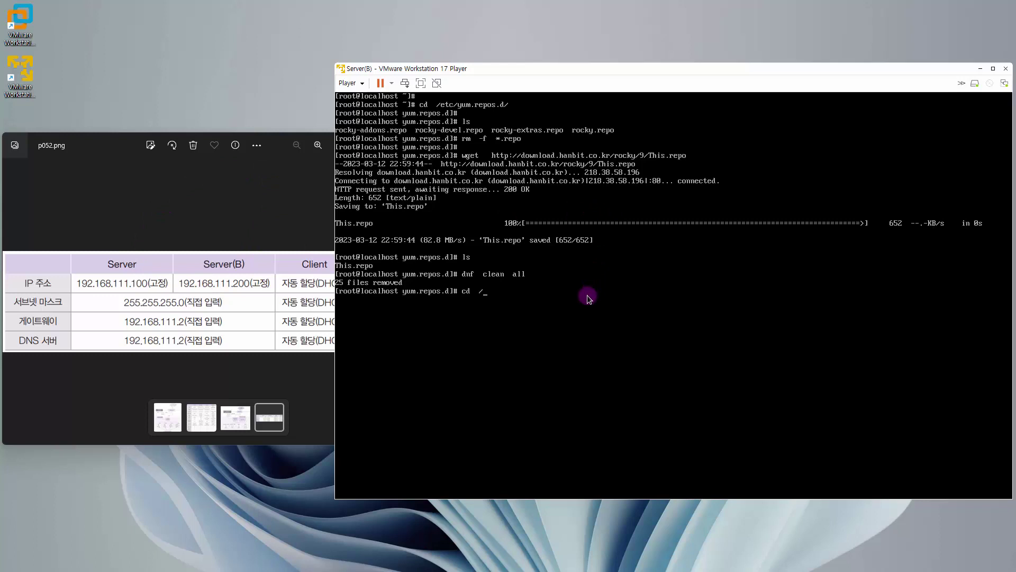
# Step: Change to /etc/NetworkManager/system-connections, list ens160.nmconnection, and type nano ens160.nmconnection
pyautogui.write('d  /etc/NetworkManager/sys')
pyautogui.press('Tab')
pyautogui.press('Return')
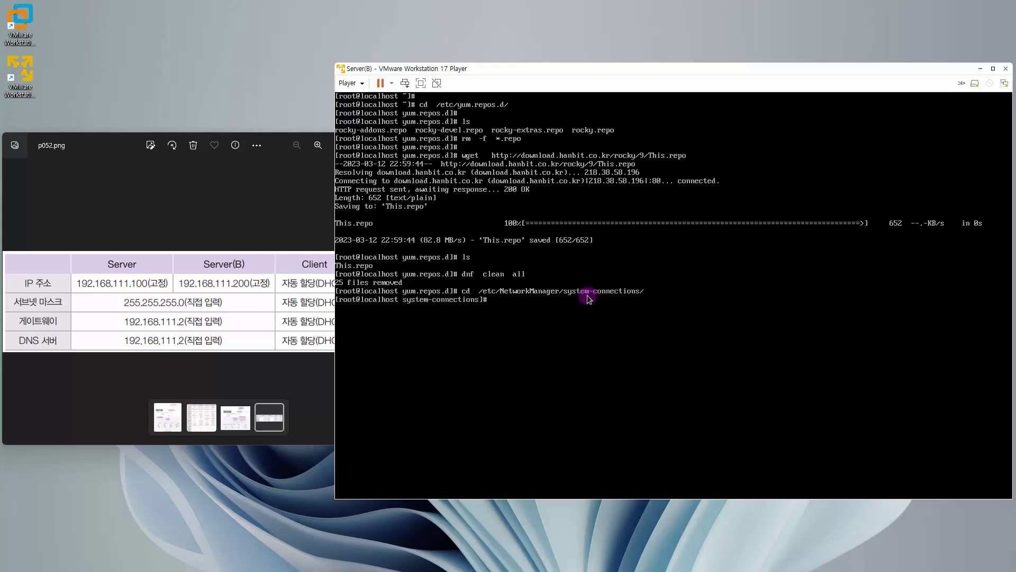
pyautogui.write('ls')
pyautogui.press('Return')
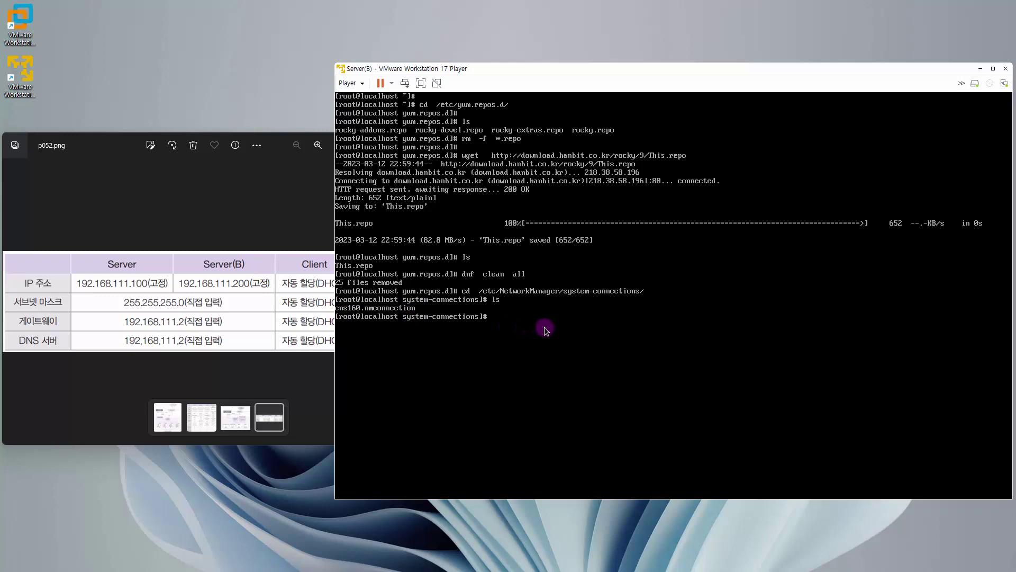
pyautogui.write('nano  ens160.nmconnection')
# Step: Set method=manual, add adress1=192.168.111.200/24,192.168.111.2 and dns=192.168.111.2, then save the file
pyautogui.press('Return')
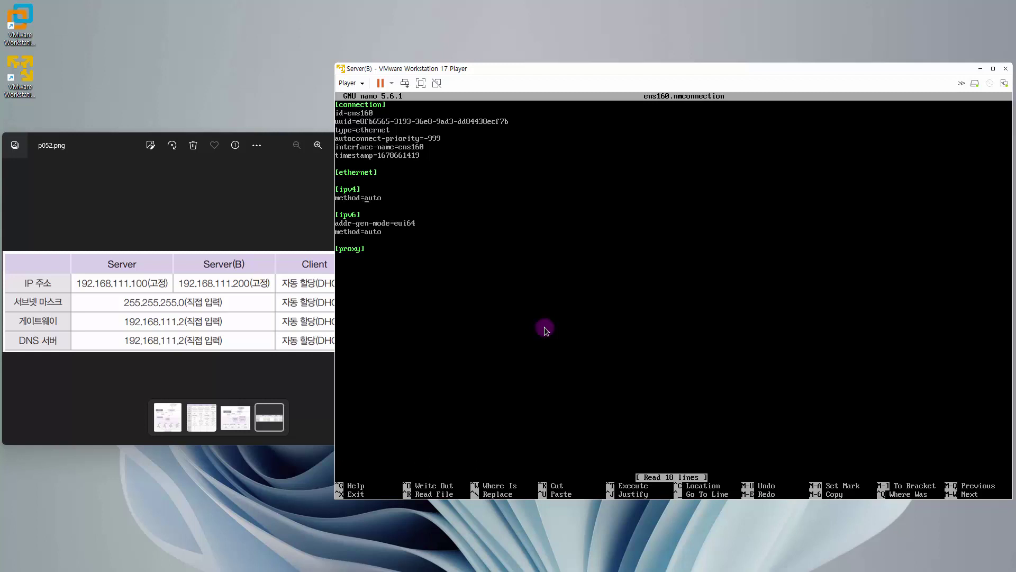
pyautogui.press('Delete')
pyautogui.press('Delete')
pyautogui.press('Delete')
pyautogui.press('Delete')
pyautogui.write('m')
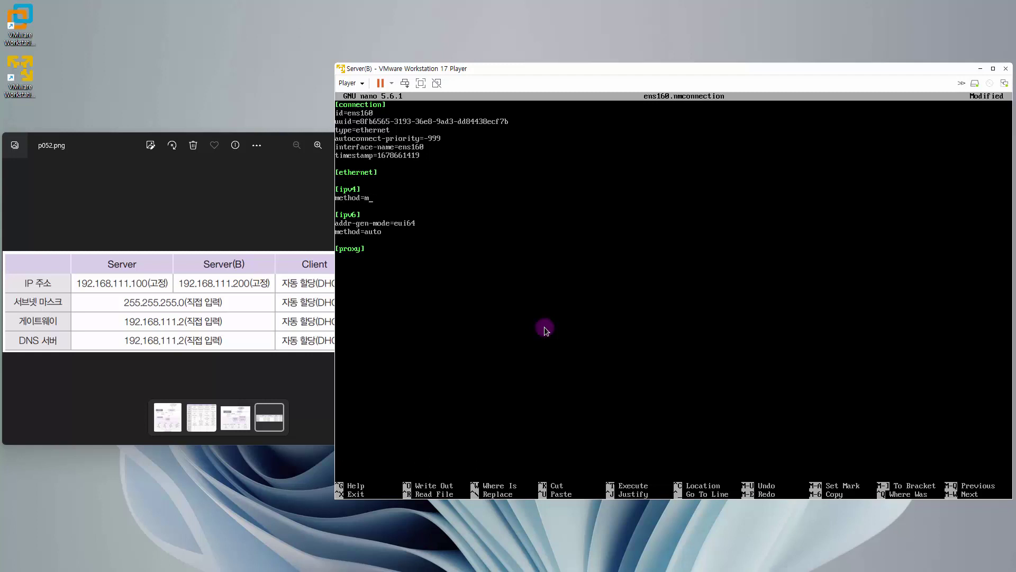
pyautogui.write('anual')
pyautogui.press('Return')
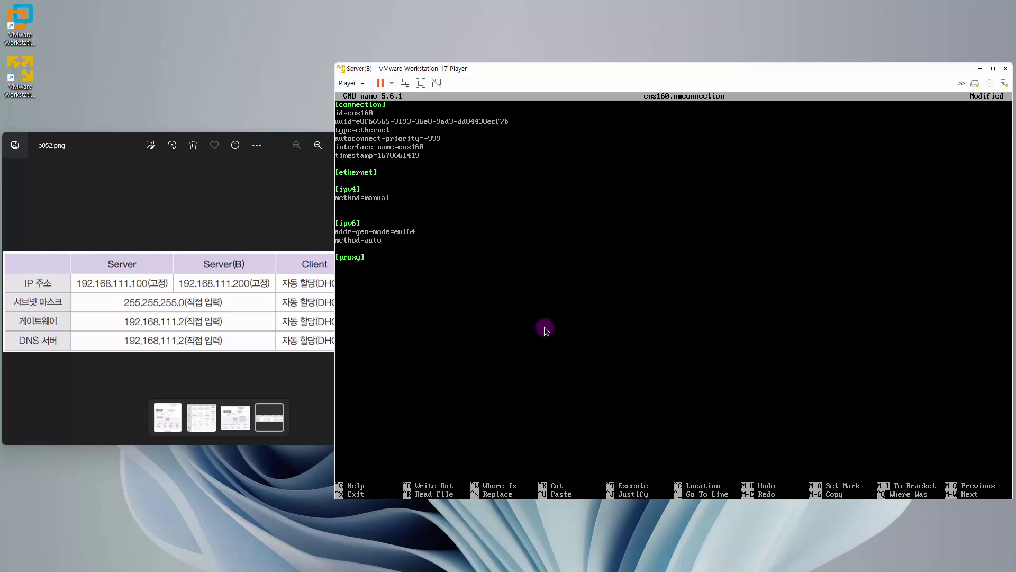
pyautogui.write('adress1=192.168.111.200/24,192.168.')
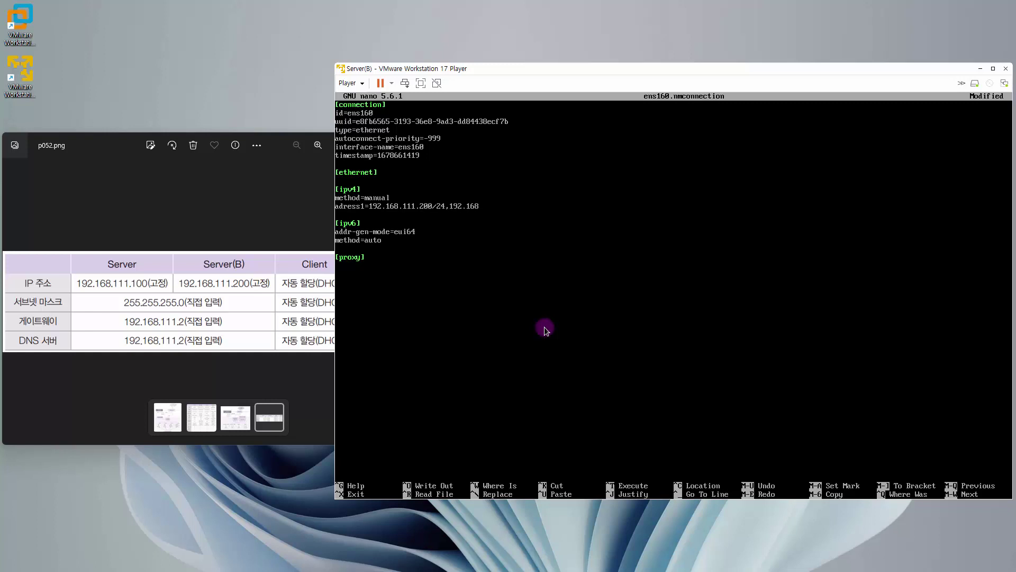
pyautogui.write('111.2')
pyautogui.press('Return')
pyautogui.write('dns=')
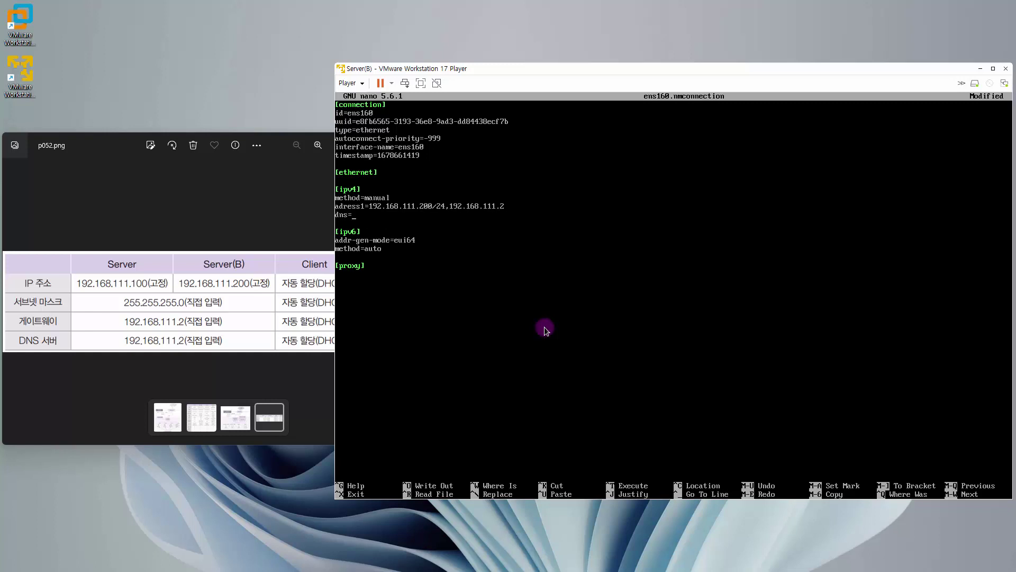
pyautogui.write('192.168.111.2')
pyautogui.hotkey('ctrl', 'x')
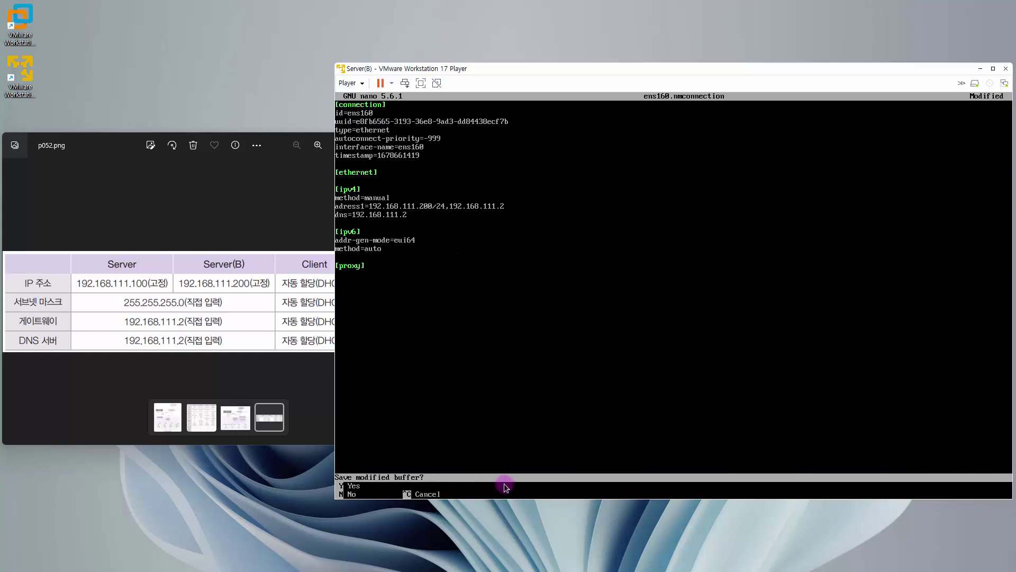
pyautogui.press('y')
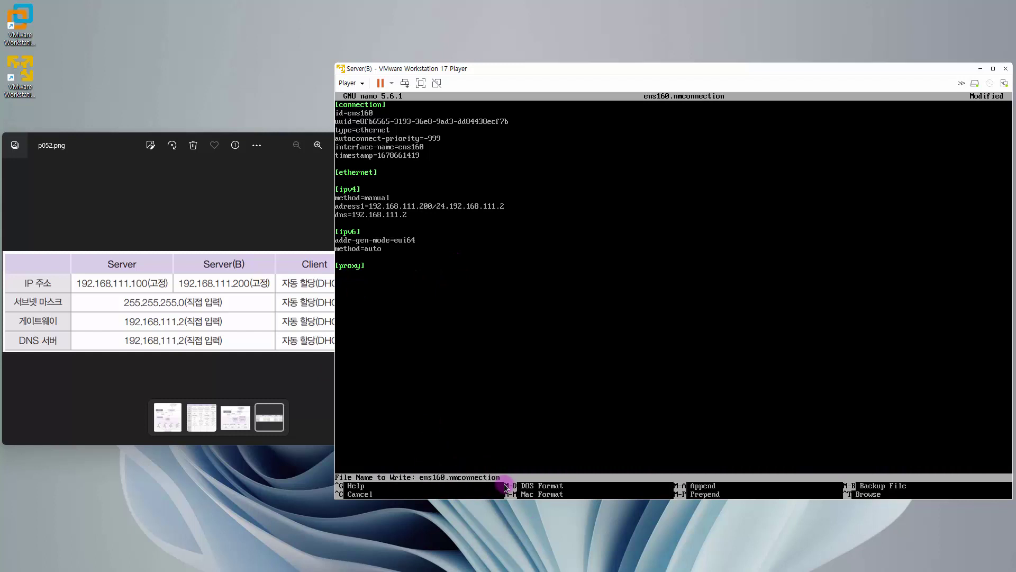
pyautogui.press('Return')
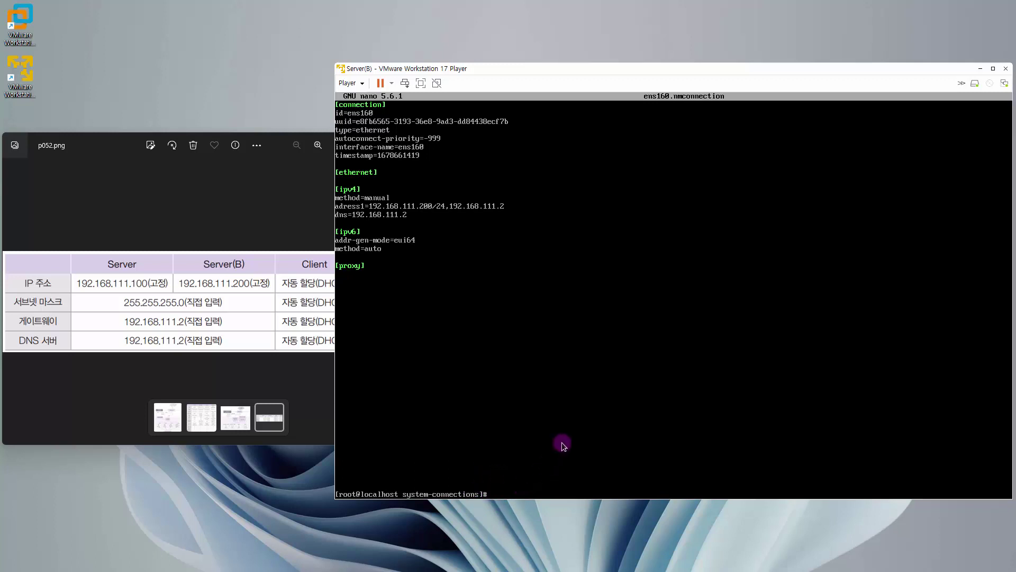
# Step: Clear the screen and run nmcli connection down ens160
pyautogui.write('clear')
pyautogui.press('Return')
pyautogui.press('Return')
pyautogui.write('n')
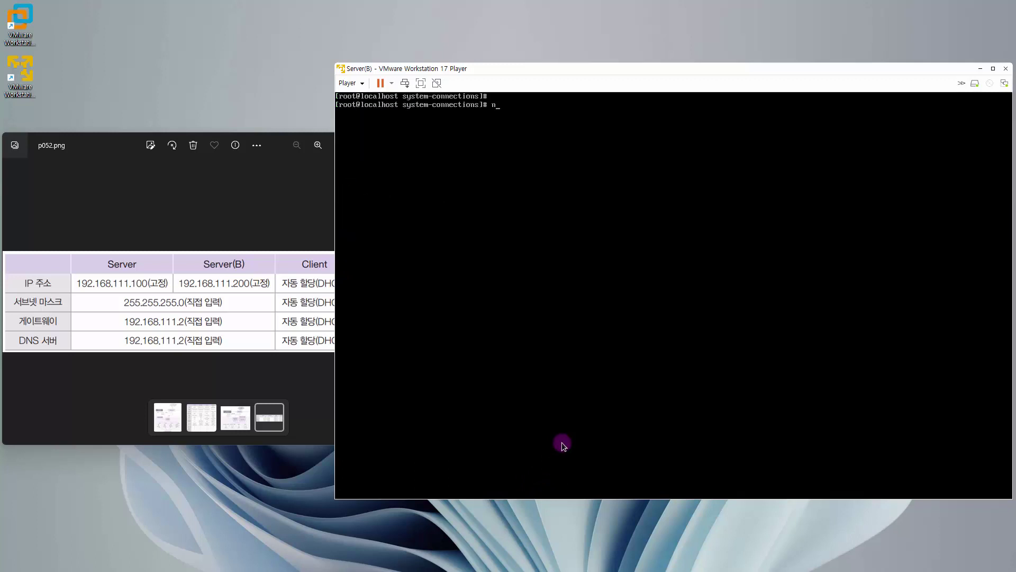
pyautogui.write('mcli  co')
pyautogui.press('BackSpace')
pyautogui.press('BackSpace')
pyautogui.press('BackSpace')
pyautogui.press('BackSpace')
pyautogui.press('BackSpace')
pyautogui.press('BackSpace')
pyautogui.press('BackSpace')
pyautogui.press('BackSpace')
pyautogui.write('cli  connection  down   ens1')
pyautogui.press('Return')
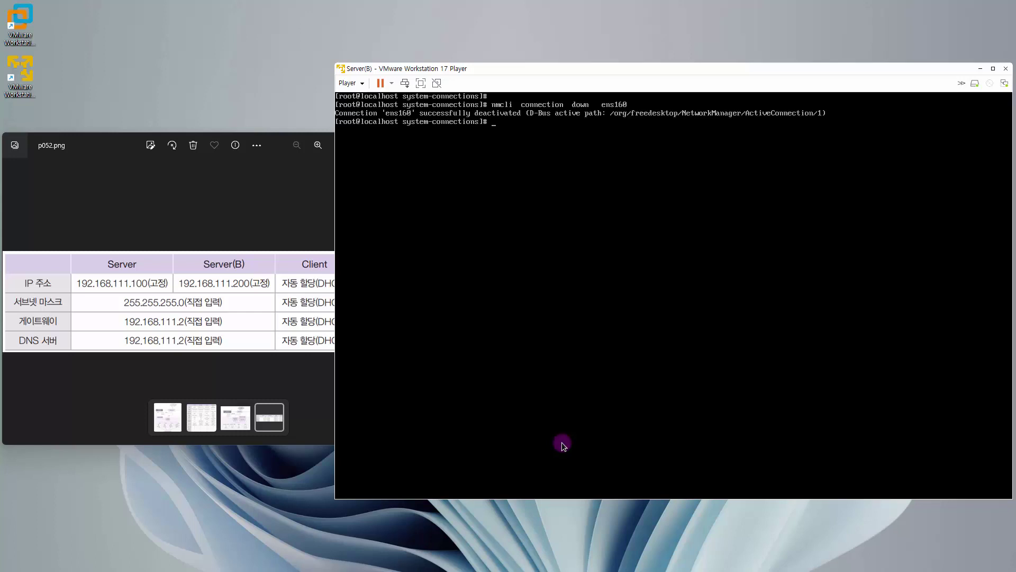
pyautogui.press('Return')
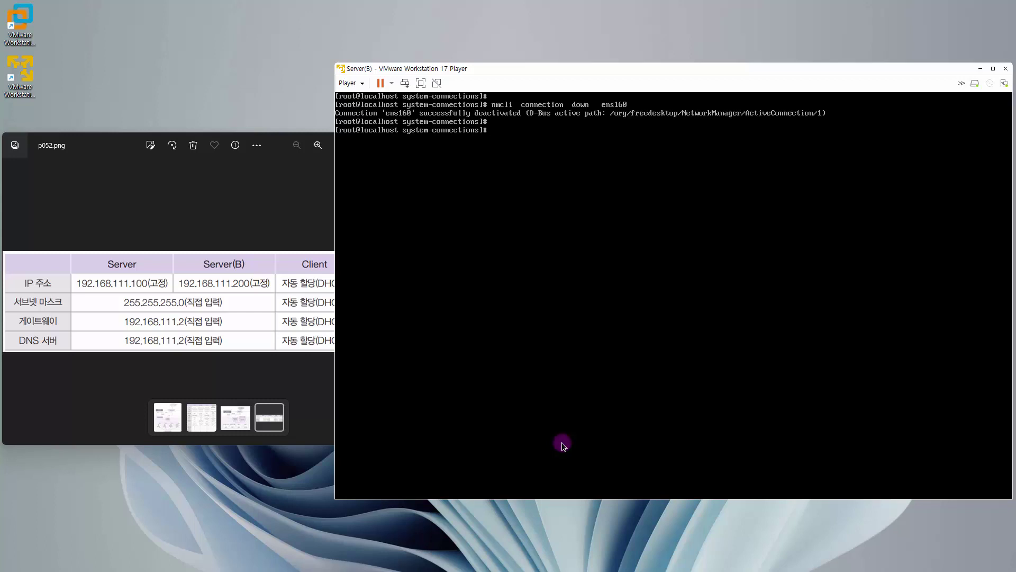
# Step: Bring ens160 back up with nmcli connection up, then reboot the VM
pyautogui.press('Up')
pyautogui.press('Delete')
pyautogui.press('Delete')
pyautogui.press('Delete')
pyautogui.press('Delete')
pyautogui.write('up   ens160')
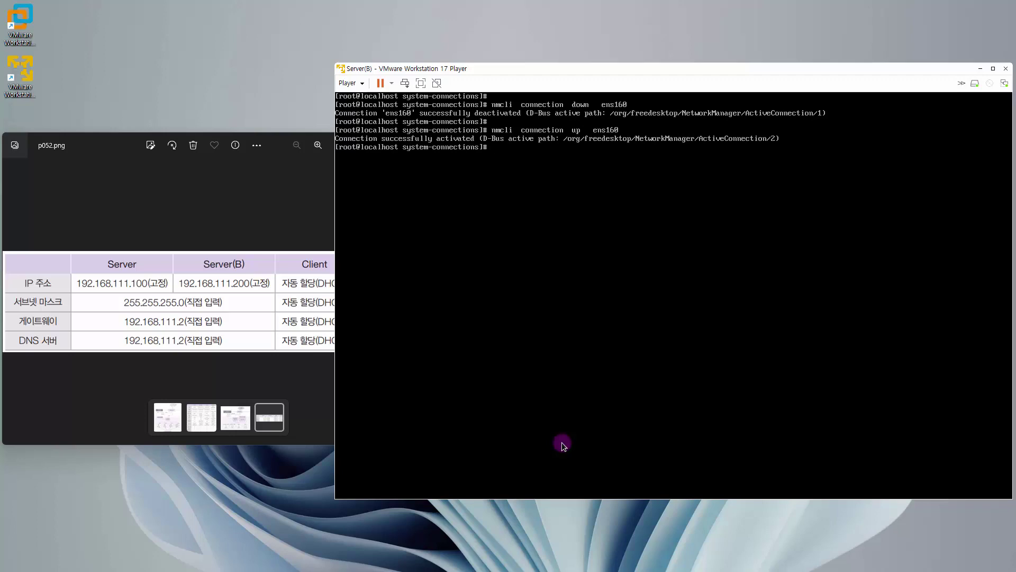
pyautogui.write('reboot')
pyautogui.press('Return')
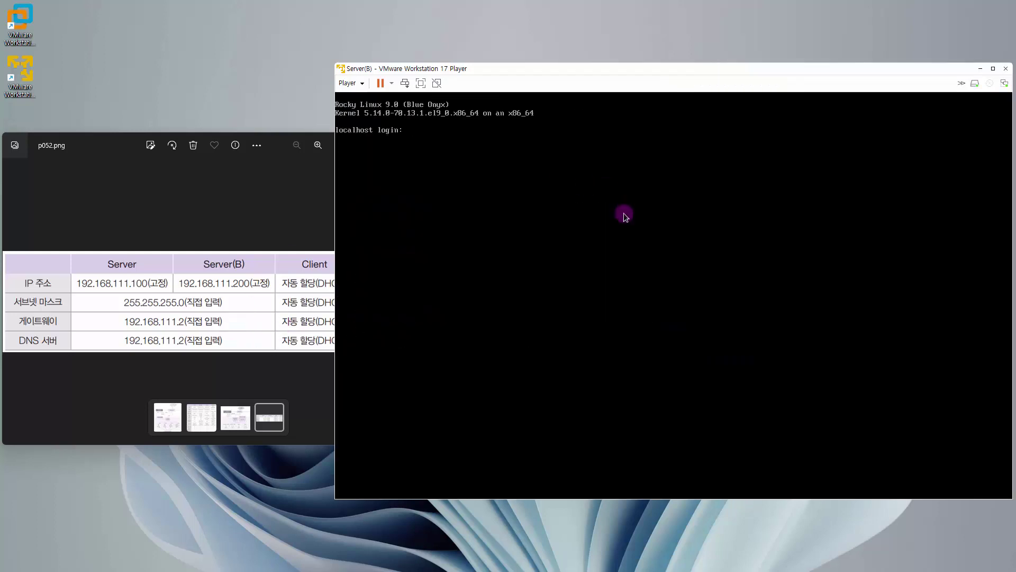
# Step: Log in as root and run ifconfig ens160, which still shows 192.168.111.141
pyautogui.write('root')
pyautogui.press('Return')
pyautogui.press('Return')
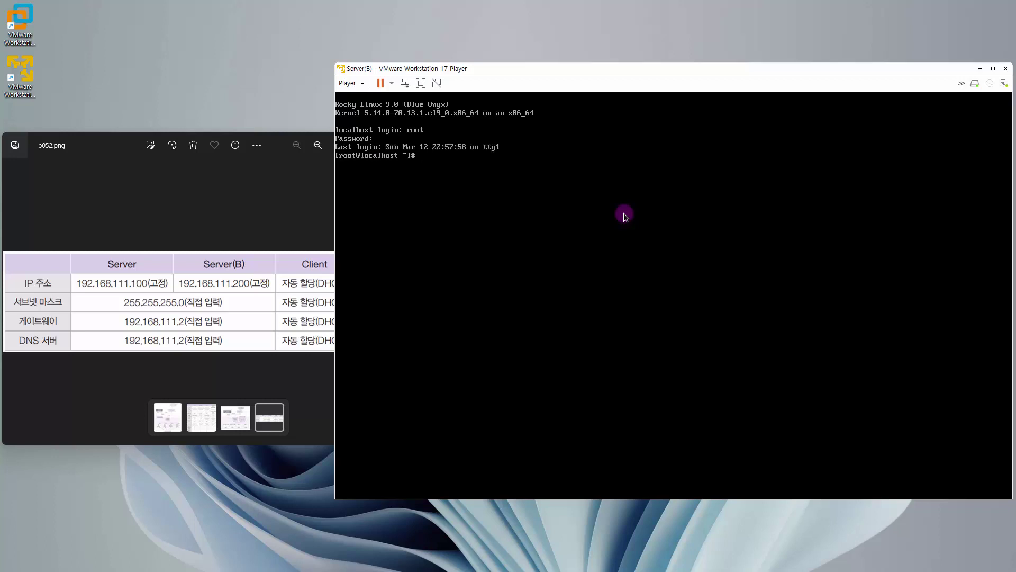
pyautogui.press('Return')
pyautogui.write('ifconfig  ens160')
pyautogui.press('Return')
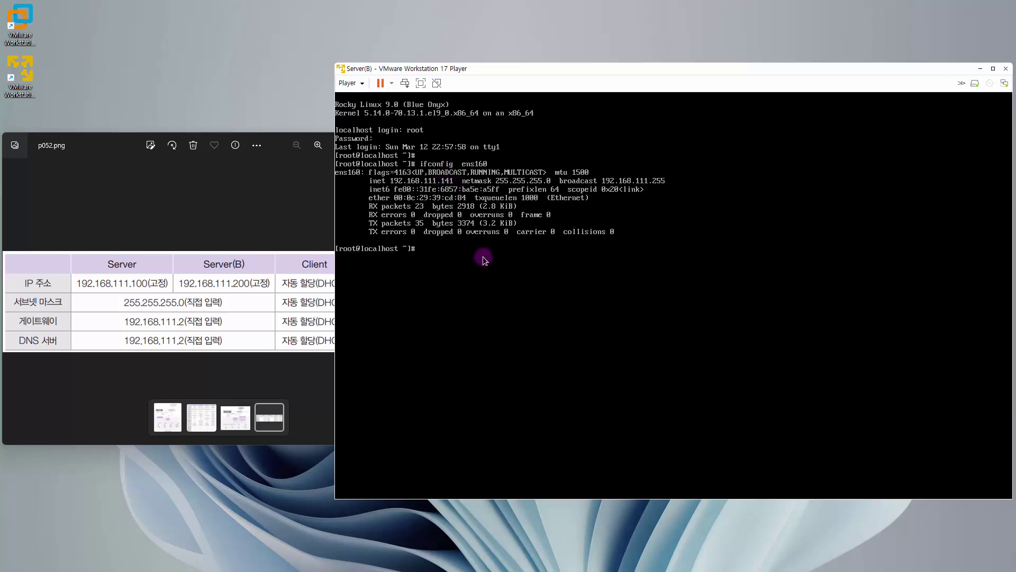
# Step: Mistakenly open nano on the /etc/NetworkManager/system-connections path, then close the empty buffer
pyautogui.write('nano')
pyautogui.click(479, 256)
pyautogui.hotkey('ctrl', 'alt')
pyautogui.write('/etc/n')
pyautogui.press('BackSpace')
pyautogui.write('N')
pyautogui.press('Tab')
pyautogui.write('sys')
pyautogui.press('Tab')
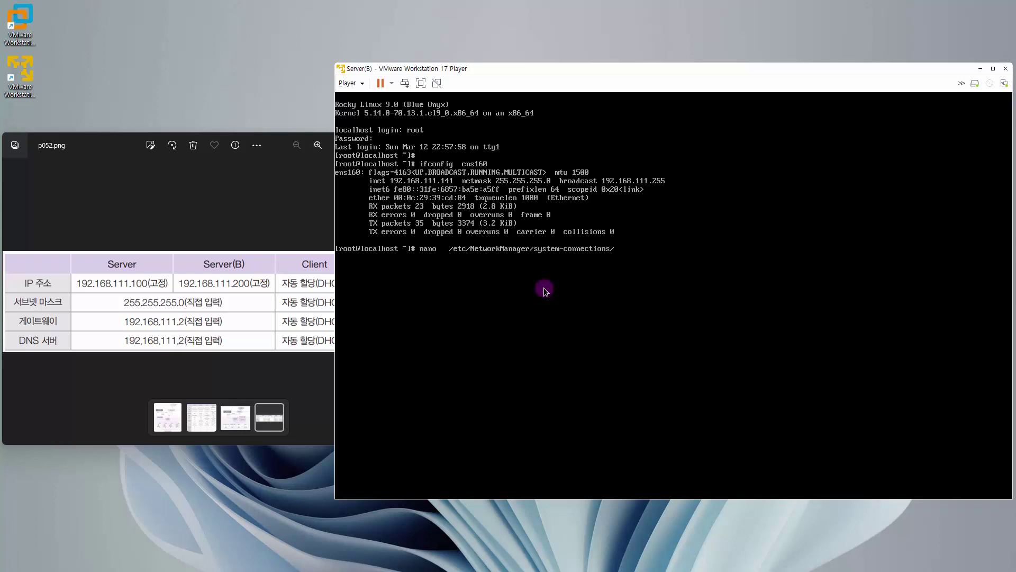
pyautogui.press('Return')
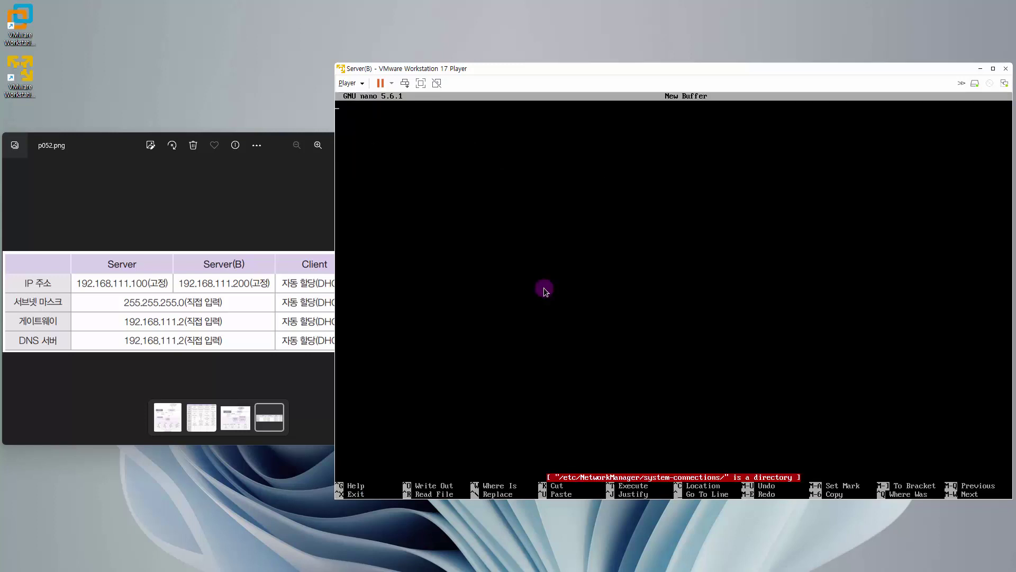
pyautogui.hotkey('ctrl', 'x')
# Step: Change into system-connections, list it, and open ens160.nmconnection in nano
pyautogui.write('clear')
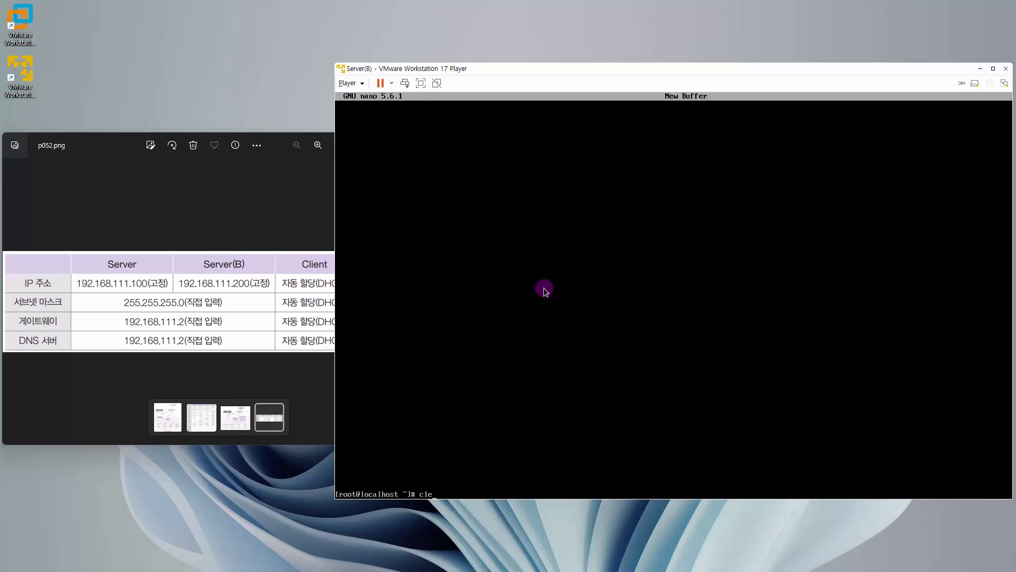
pyautogui.press('Return')
pyautogui.press('Up')
pyautogui.press('Up')
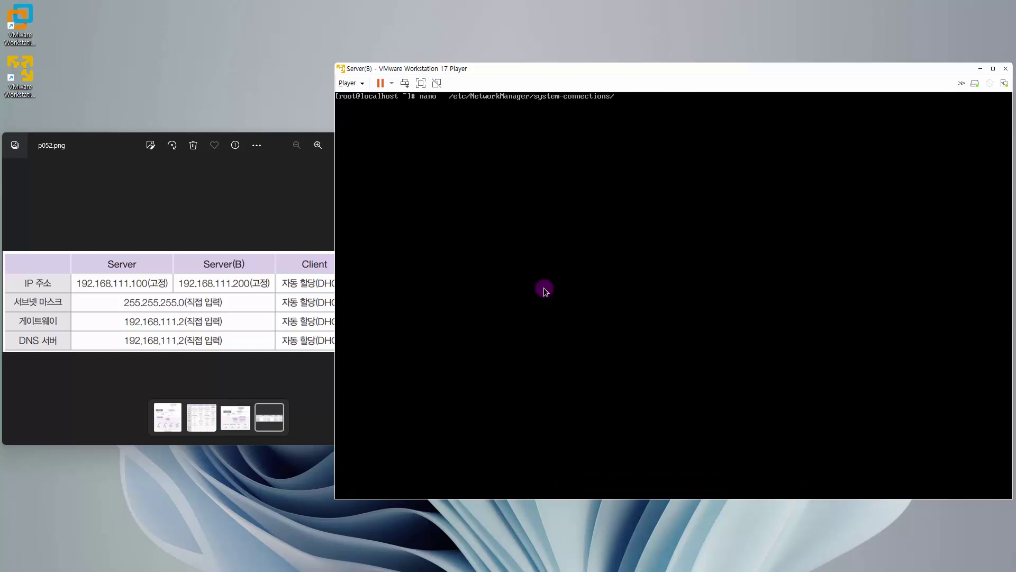
pyautogui.press('BackSpace')
pyautogui.press('BackSpace')
pyautogui.press('BackSpace')
pyautogui.press('BackSpace')
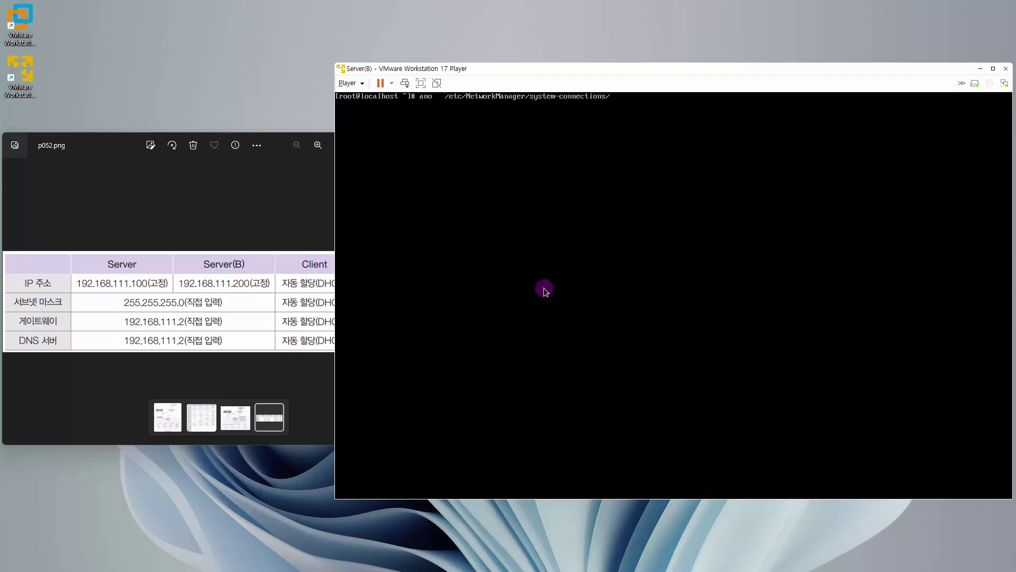
pyautogui.write('cd')
pyautogui.press('Return')
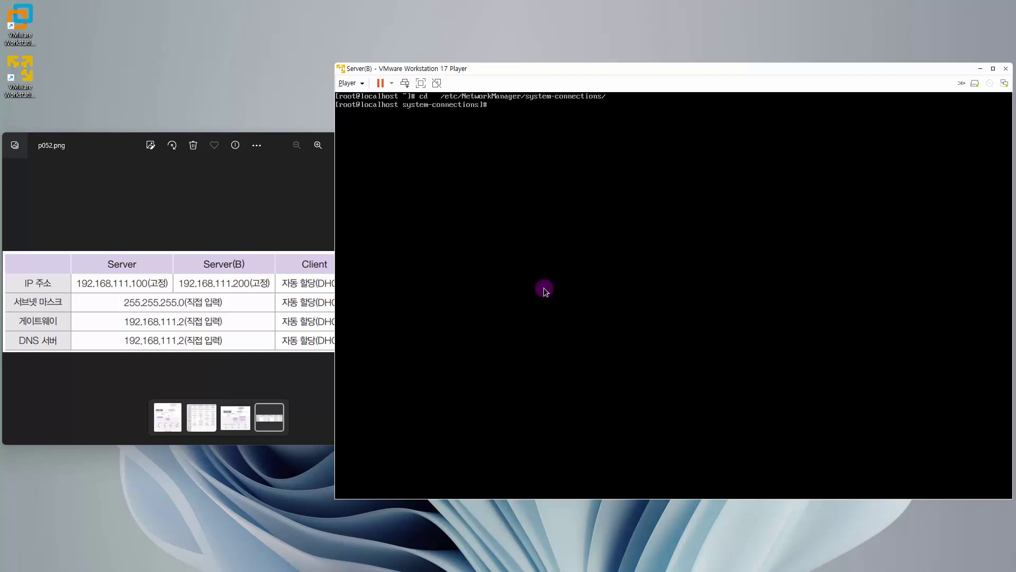
pyautogui.press('Return')
pyautogui.write('l')
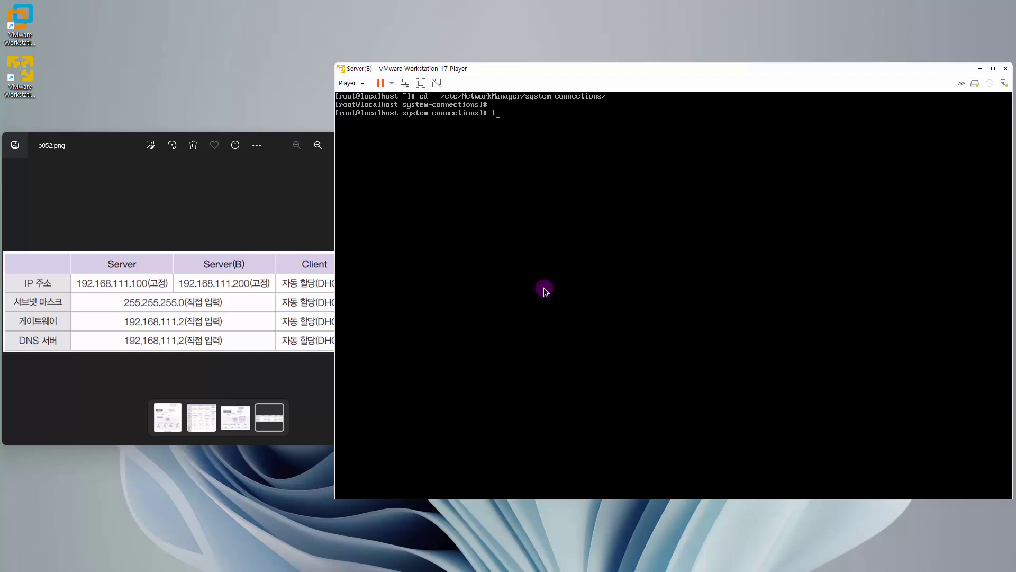
pyautogui.write('s')
pyautogui.press('Return')
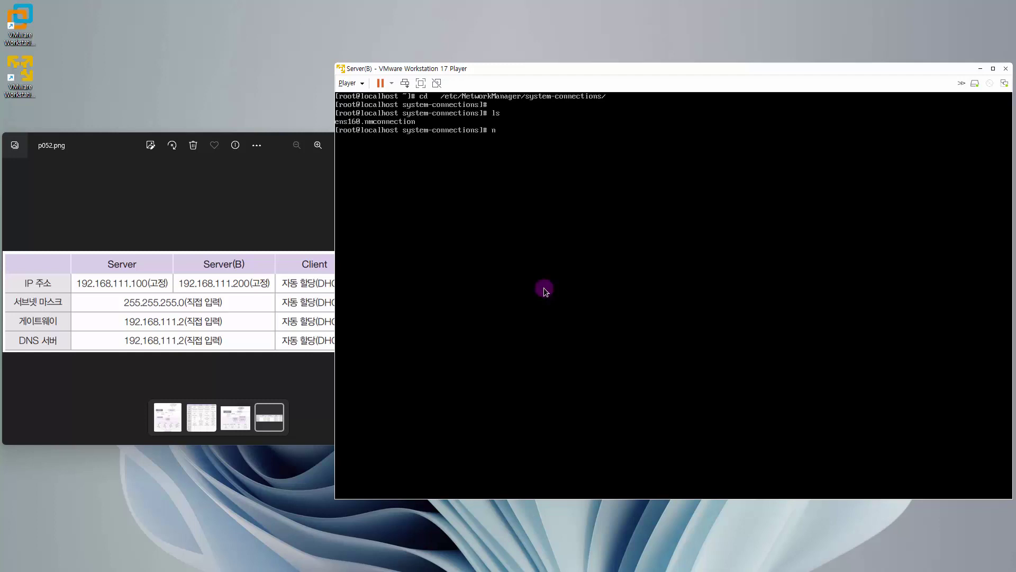
pyautogui.write('nano')
pyautogui.press('Tab')
pyautogui.press('Return')
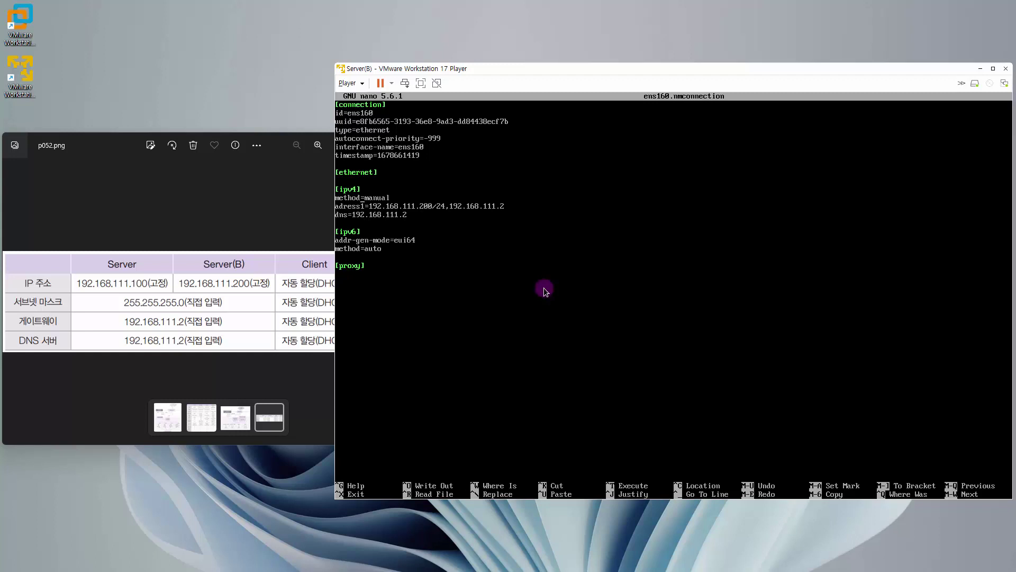
# Step: Insert the missing 'd' so the line reads address1=192.168.111.200/24,192.168.111.2, and save
pyautogui.click(519, 305)
pyautogui.write('d')
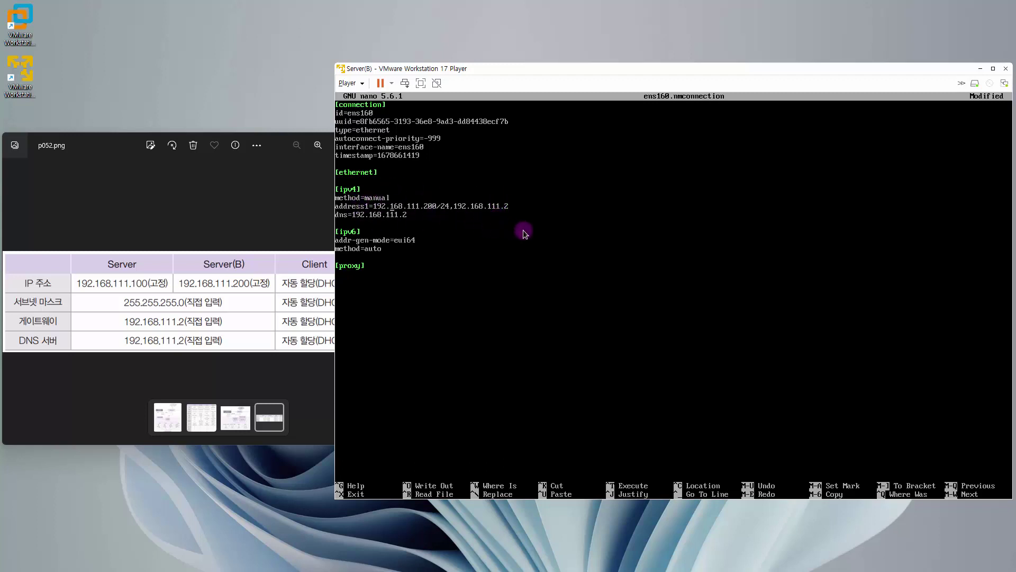
pyautogui.hotkey('ctrl', 'x')
pyautogui.press('y')
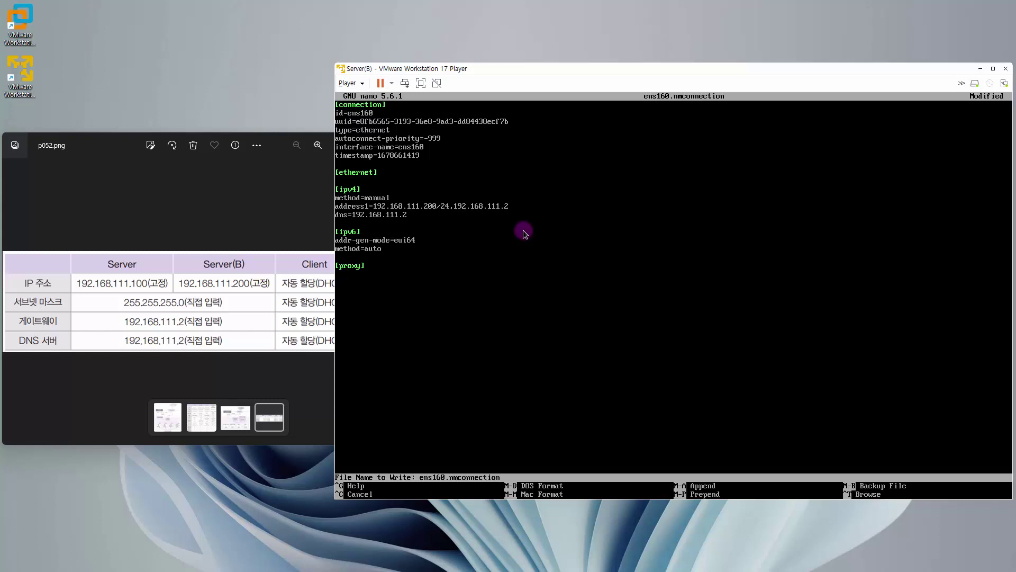
pyautogui.press('Return')
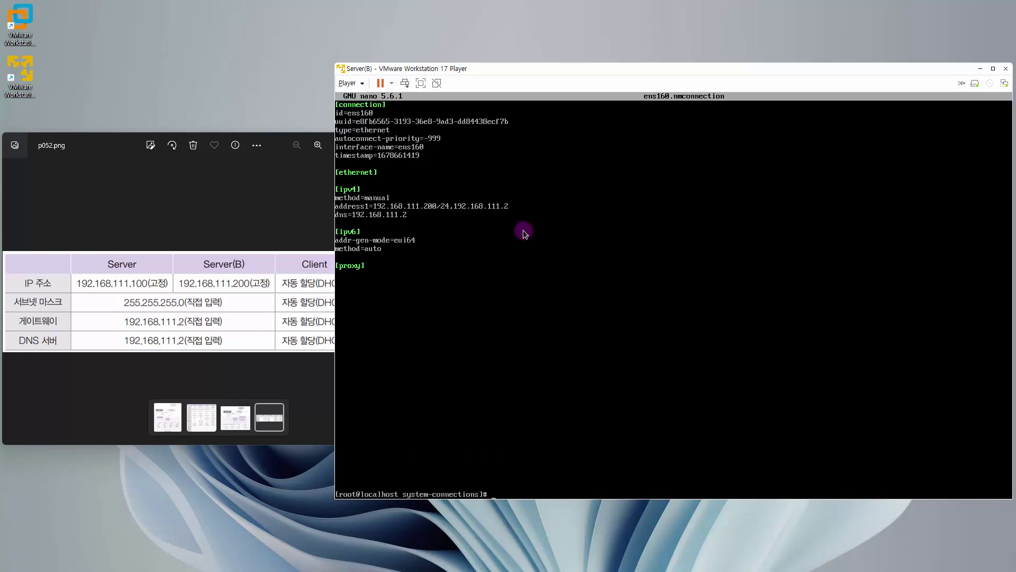
pyautogui.write('ns]# mmcli  connection  down  ens160')
# Step: Run nmcli connection down ens160, clear the screen, and retype the down command
pyautogui.press('Return')
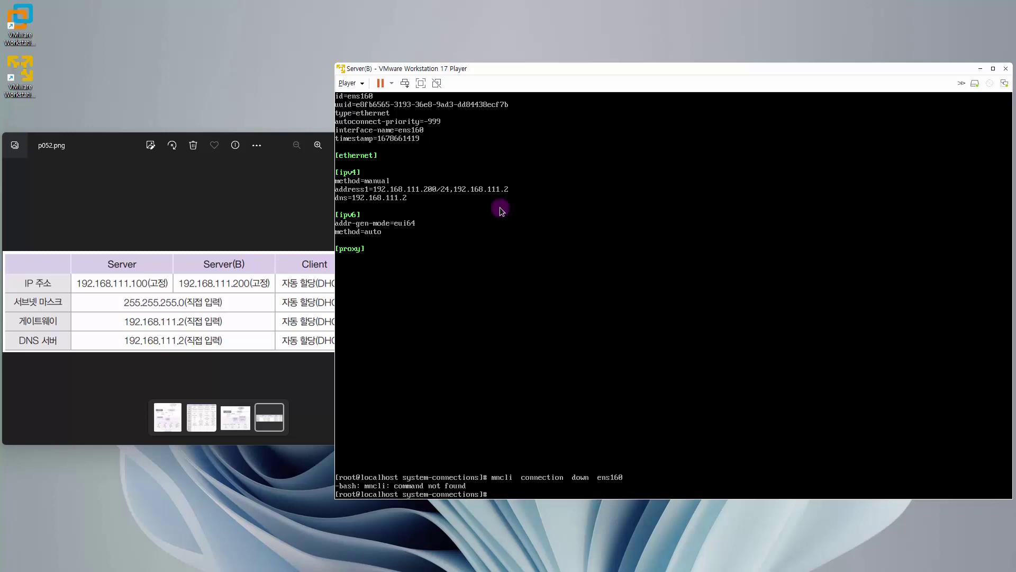
pyautogui.write('clear')
pyautogui.press('Return')
pyautogui.press('Return')
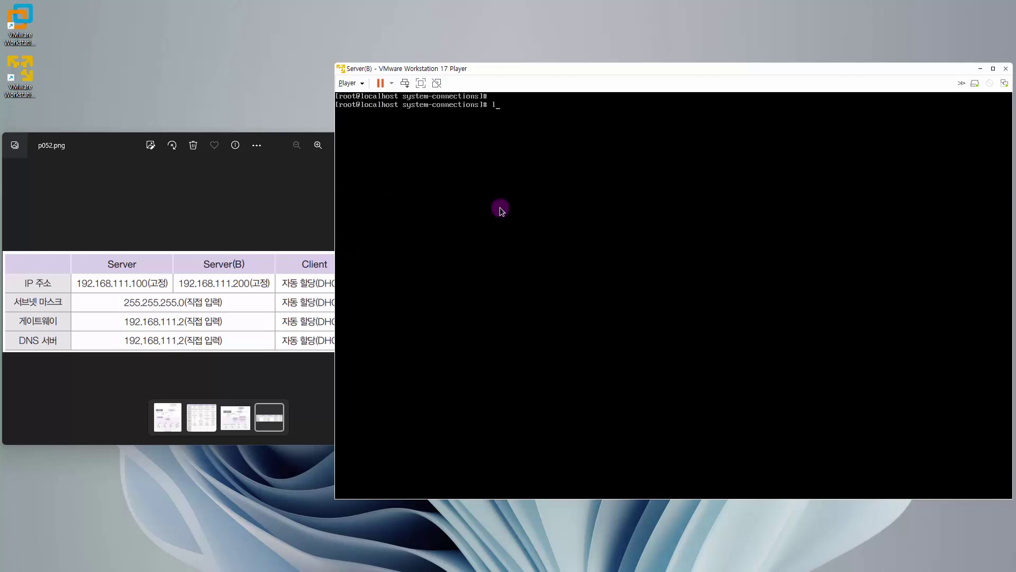
pyautogui.press('BackSpace')
pyautogui.write('nmcli  d')
pyautogui.press('BackSpace')
pyautogui.write('connection  down  ens160')
pyautogui.press('Return')
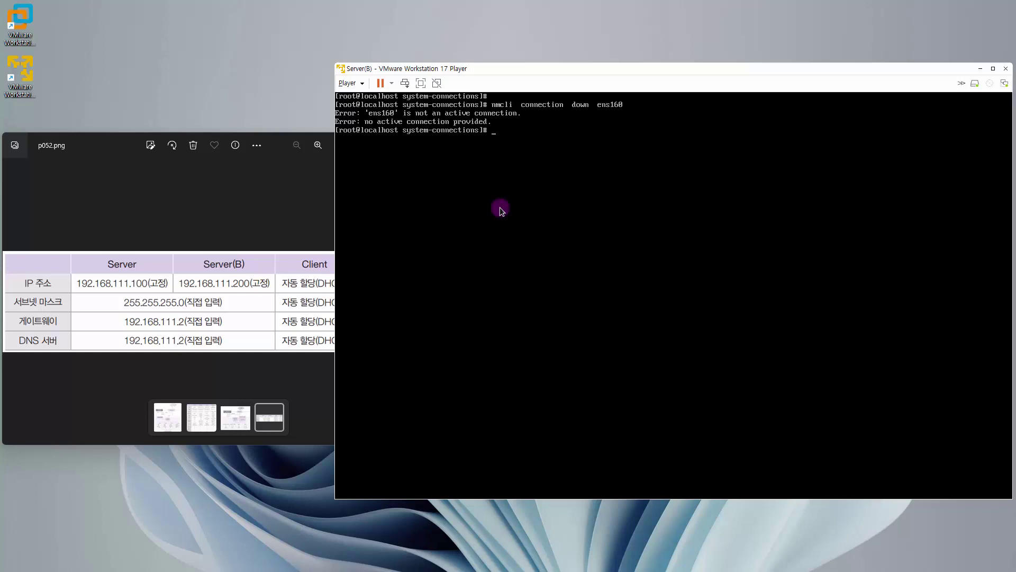
# Step: Edit the recalled command into nmcli connection up ens160 and run it
pyautogui.press('Up')
pyautogui.press('Left')
pyautogui.press('Left')
pyautogui.press('Left')
pyautogui.press('Left')
pyautogui.press('Left')
pyautogui.press('Left')
pyautogui.press('Left')
pyautogui.press('BackSpace')
pyautogui.press('BackSpace')
pyautogui.press('BackSpace')
pyautogui.press('BackSpace')
pyautogui.write('up')
pyautogui.press('Return')
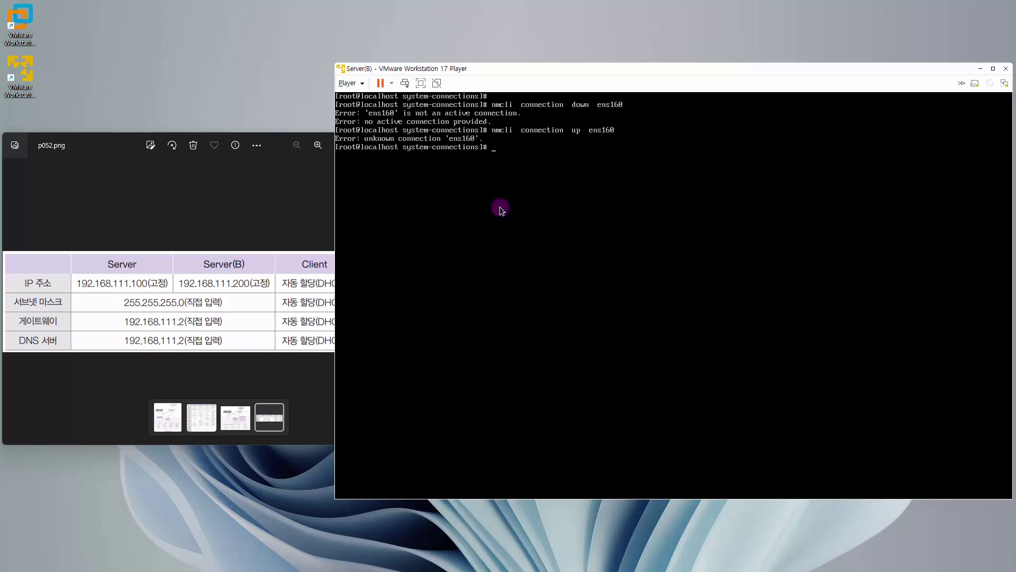
pyautogui.hotkey('ctrl', 'alt')
pyautogui.write('reboot')
# Step: Reboot into the default Rocky Linux entry, log in as root, and see ens160 at 192.168.111.200
pyautogui.press('Return')
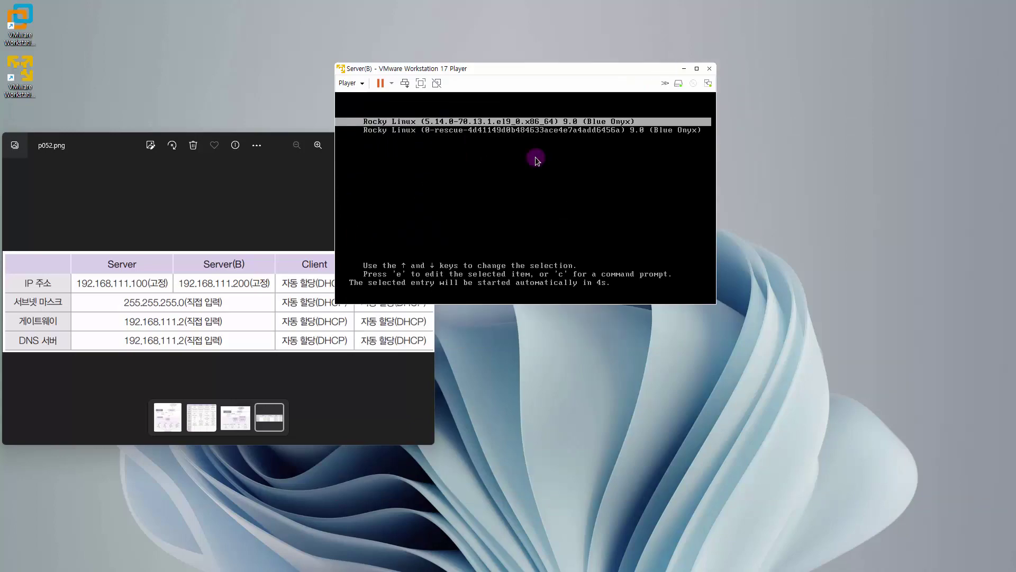
pyautogui.press('Return')
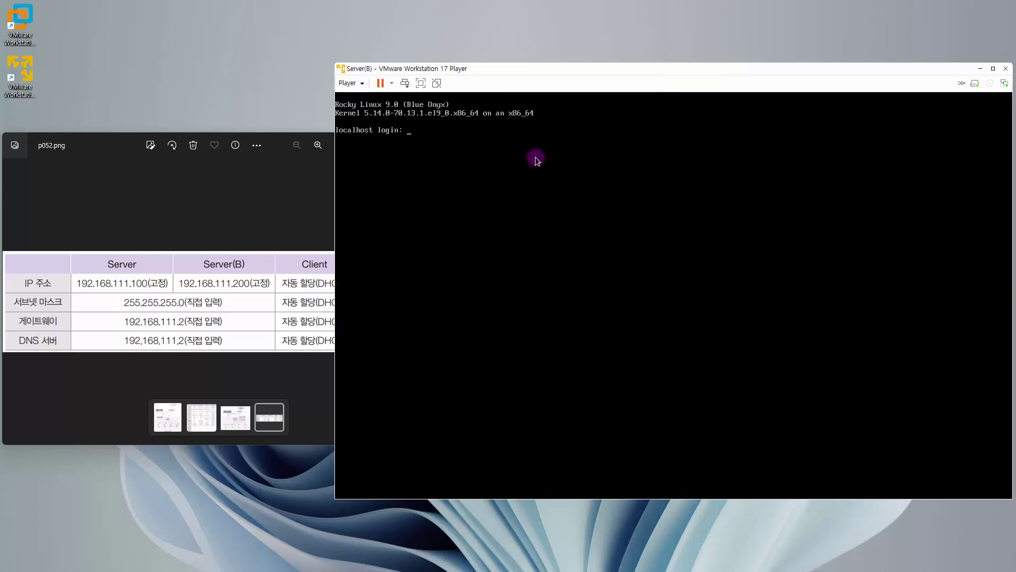
pyautogui.write('root')
pyautogui.press('Return')
pyautogui.press('Return')
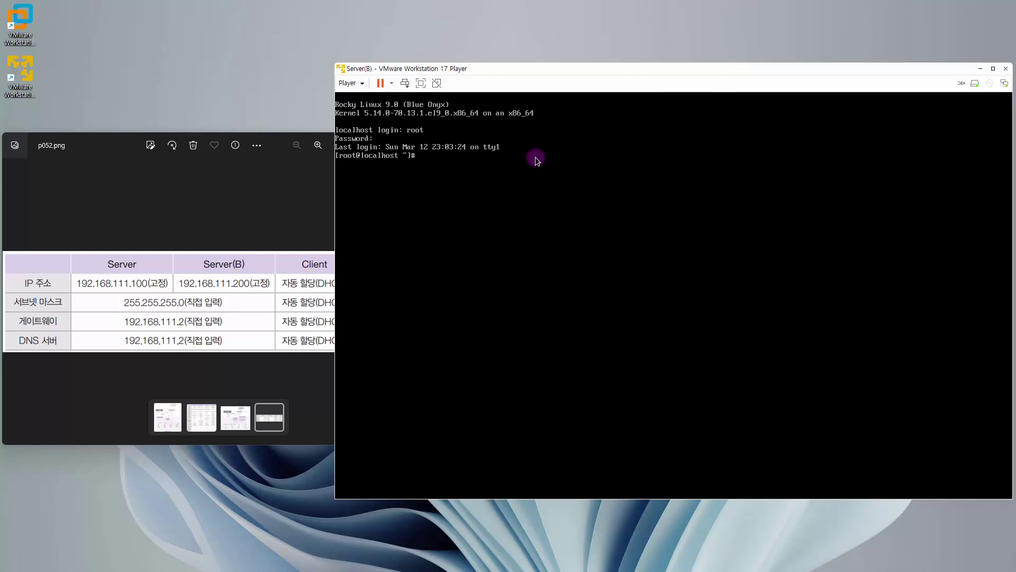
pyautogui.write('ifconfig  ens160')
pyautogui.press('Return')
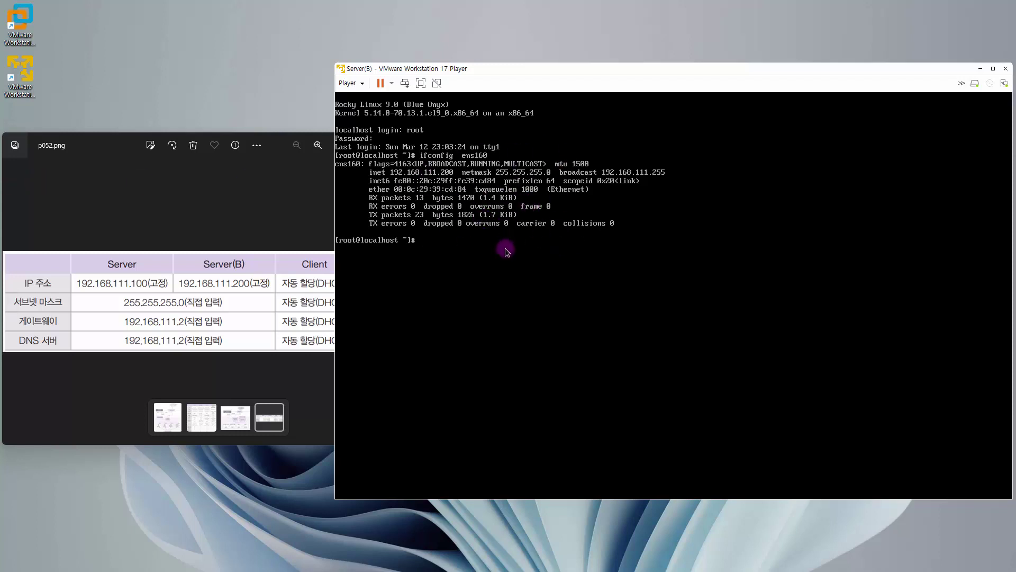
pyautogui.press('F10')
pyautogui.press('Escape')
pyautogui.write('ping  -c  5  www.google.com')
pyautogui.press('Return')
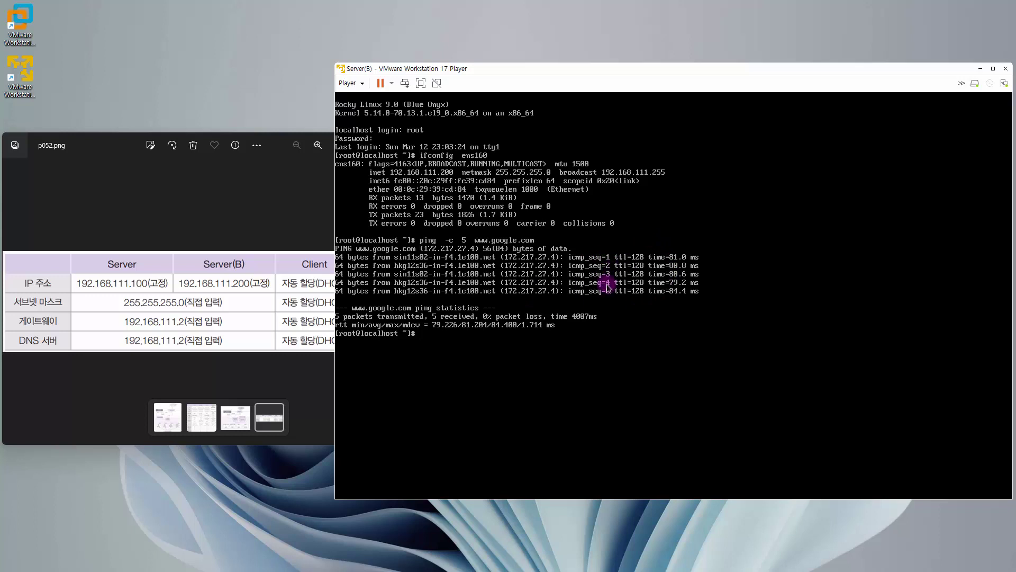
pyautogui.press('Return')
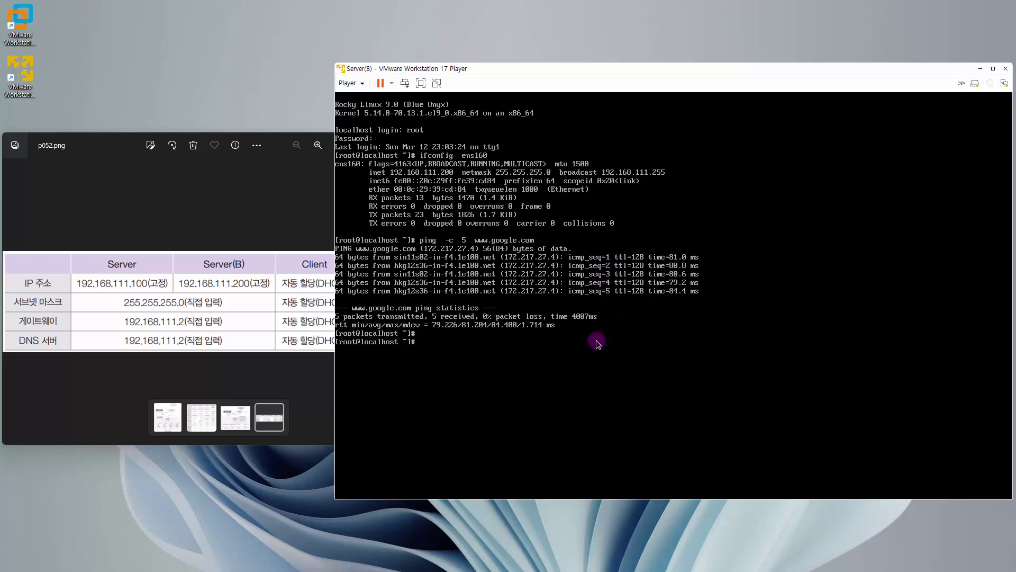
pyautogui.write('grubby  --update-kernel  ALL  --args  selinux=0 [root@localhost ~]# re')
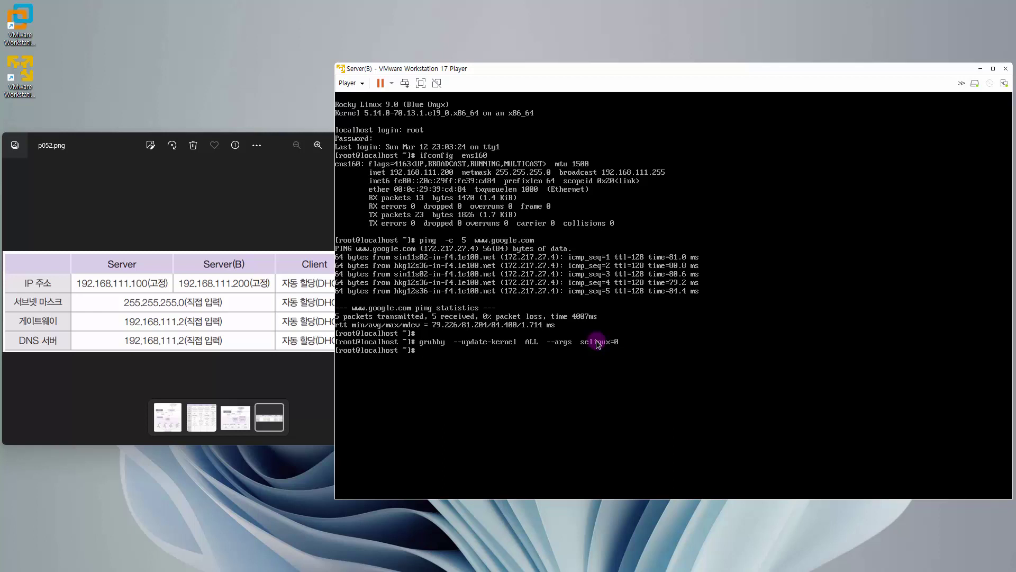
pyautogui.write('boot')
# Step: Reboot Server(B) to its login prompt, close the p052.png reference image, and shift the VM window left
pyautogui.press('Return')
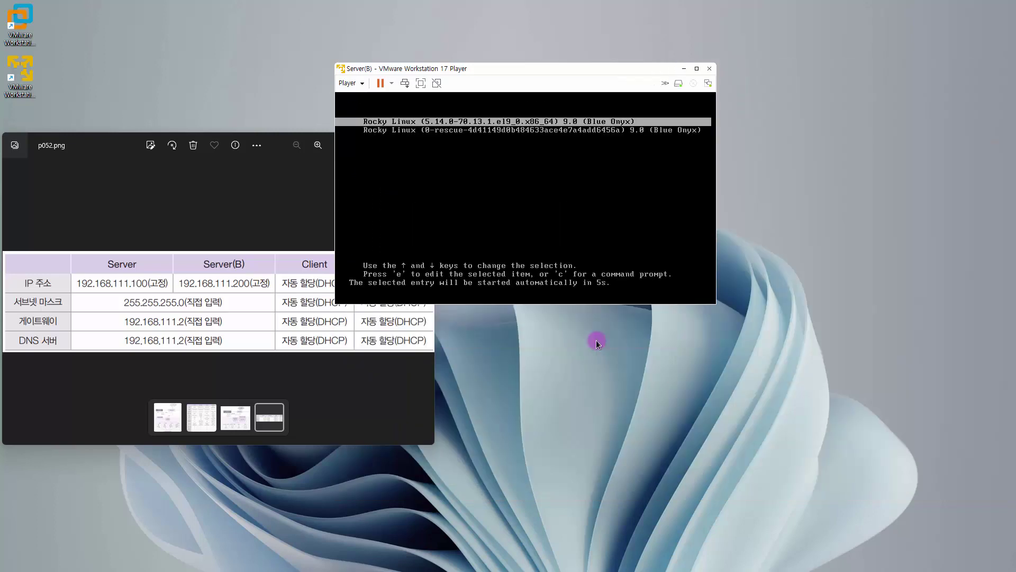
pyautogui.press('Return')
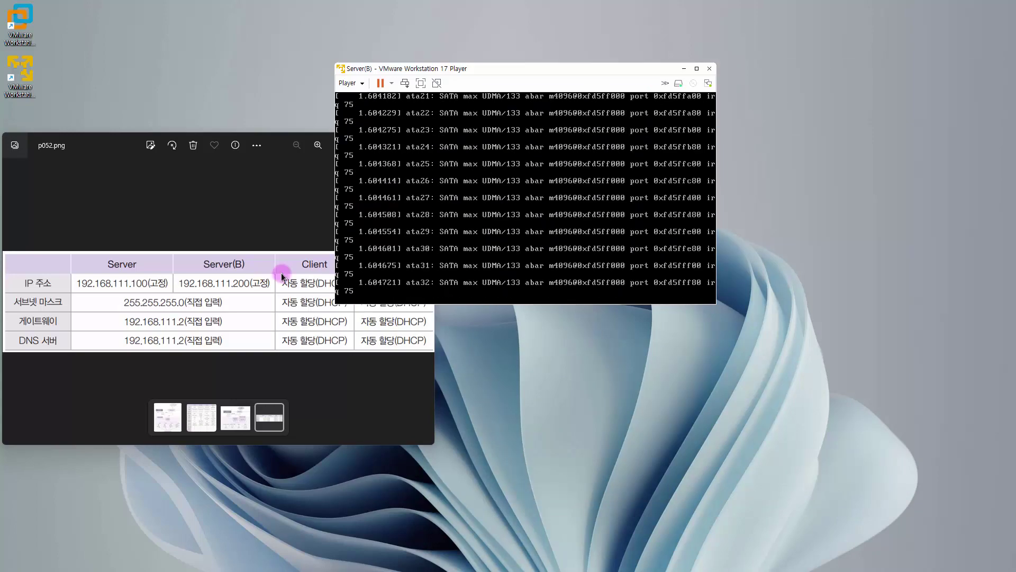
pyautogui.click(199, 209)
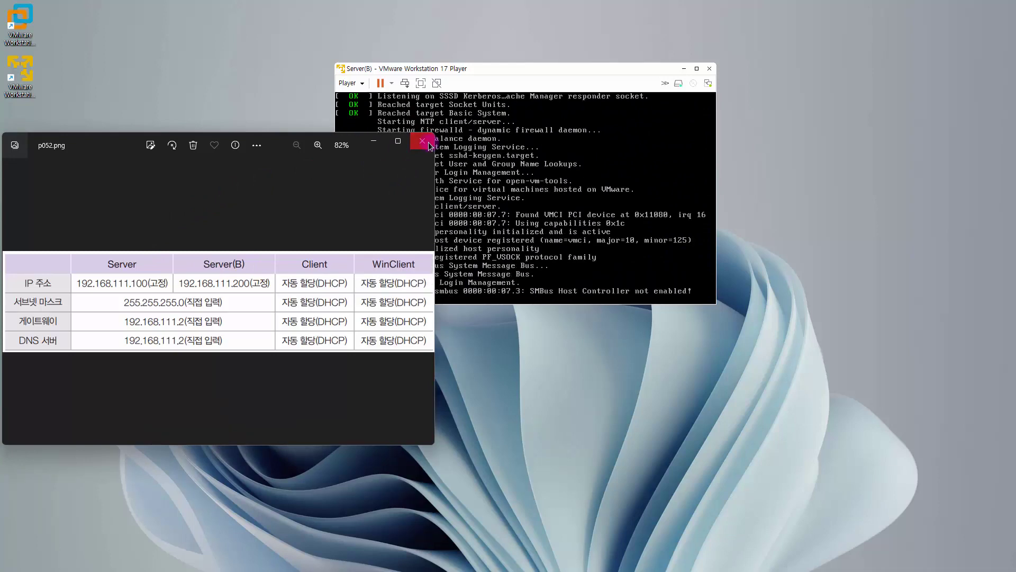
pyautogui.click(422, 140)
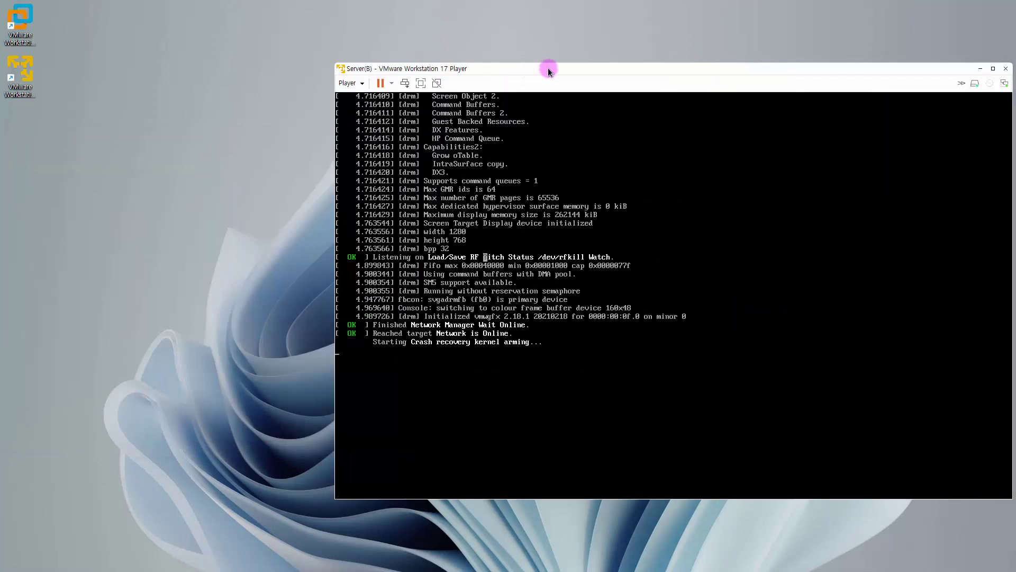
pyautogui.moveTo(510, 69); pyautogui.dragTo(425, 57)
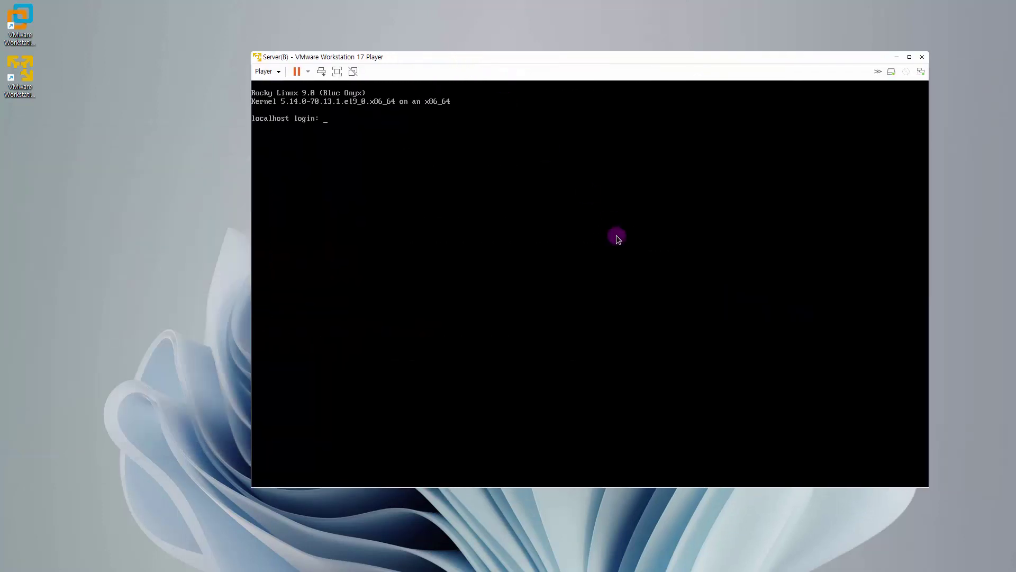
# Step: Log in as root and run sestatus to confirm SELinux reports disabled
pyautogui.write('root')
pyautogui.press('Return')
pyautogui.press('Return')
pyautogui.write('s')
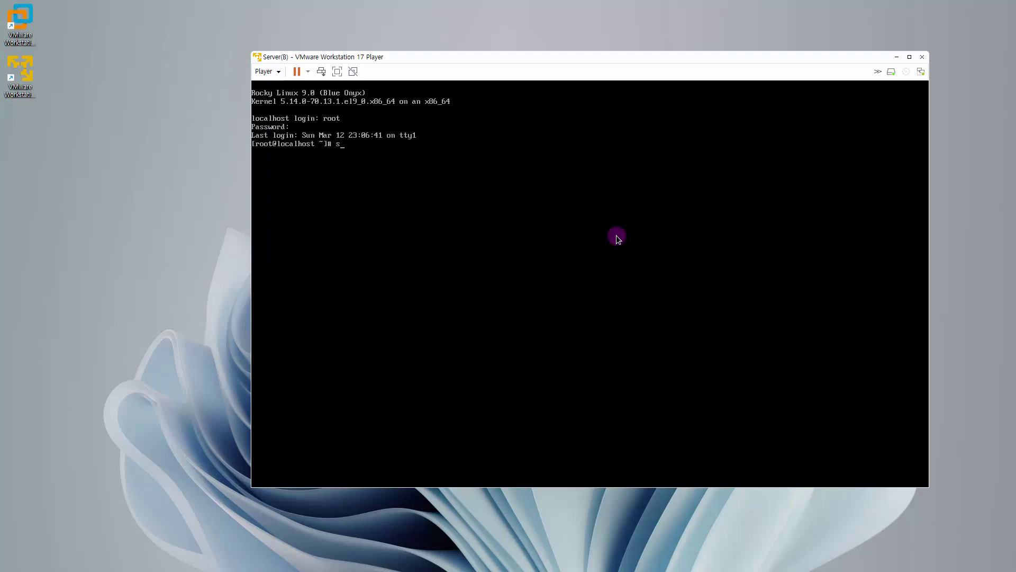
pyautogui.write('estatus')
pyautogui.press('Return')
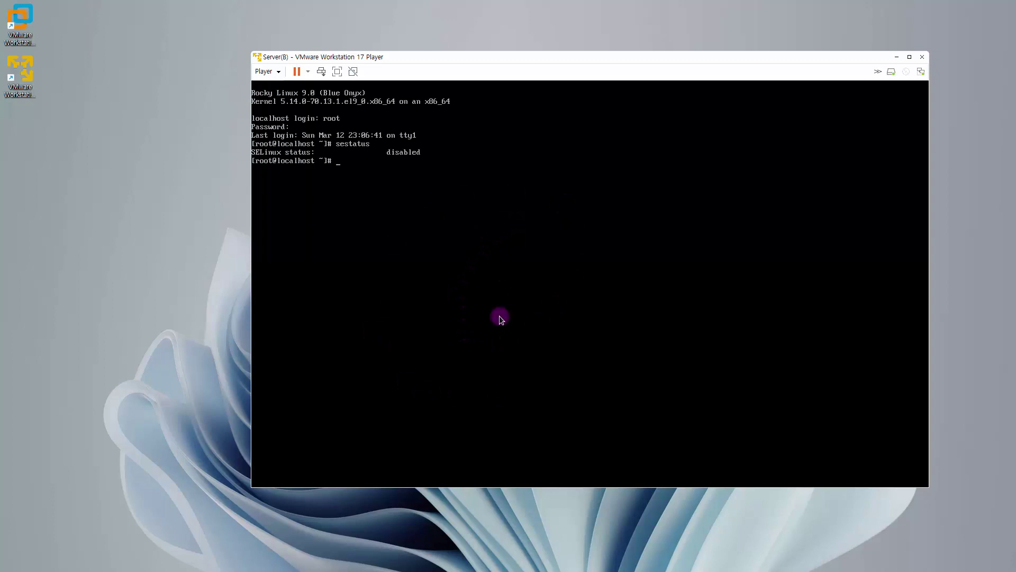
# Step: Clear the stray partial commands, leaving a fresh root prompt
pyautogui.press('Return')
pyautogui.write('se')
pyautogui.press('BackSpace')
pyautogui.press('BackSpace')
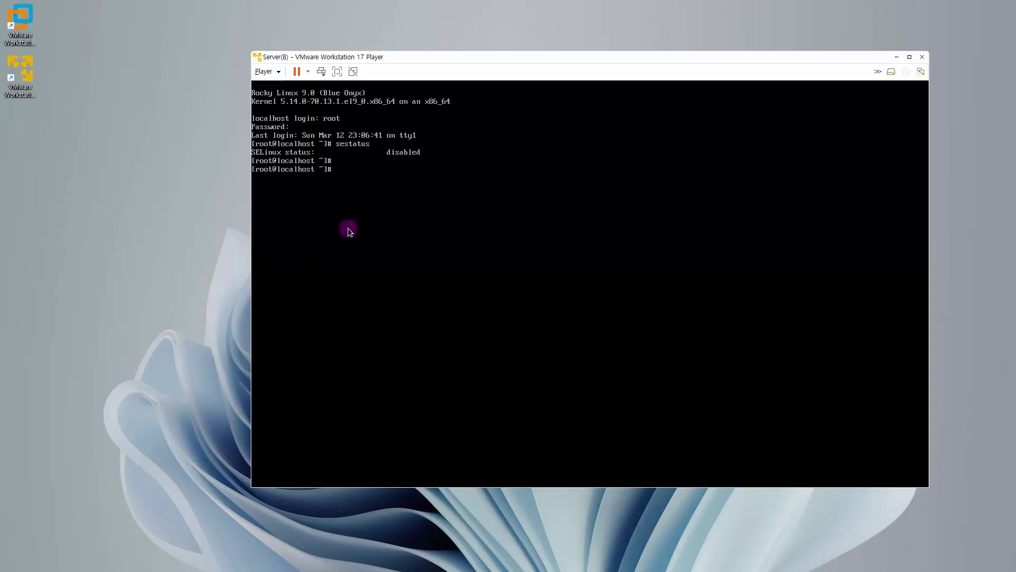
pyautogui.write('nano  /etc/default/')
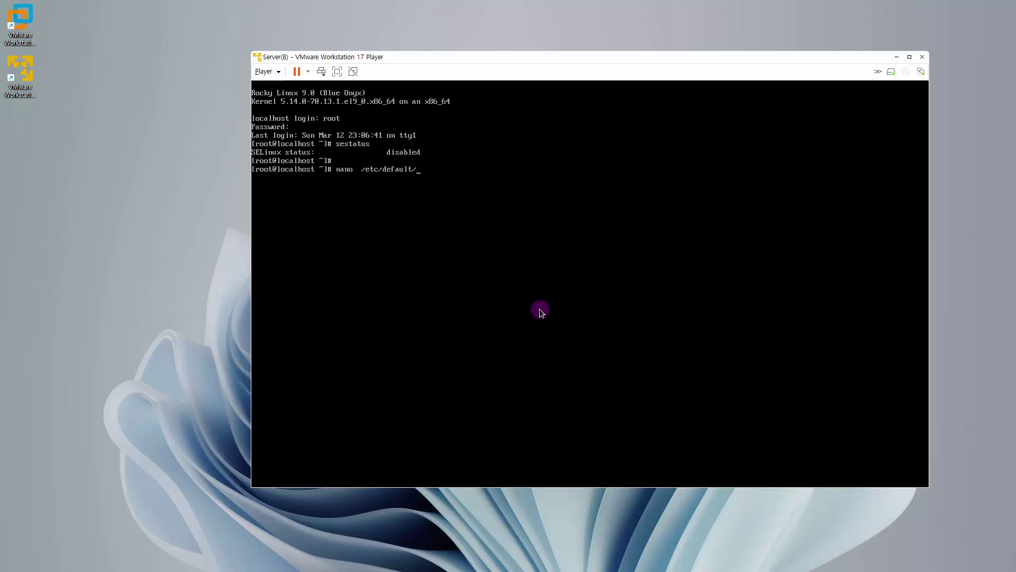
# Step: Append vga=771 to GRUB_CMDLINE_LINUX in /etc/default/grub using nano and save the file
pyautogui.write('grub')
pyautogui.press('Return')
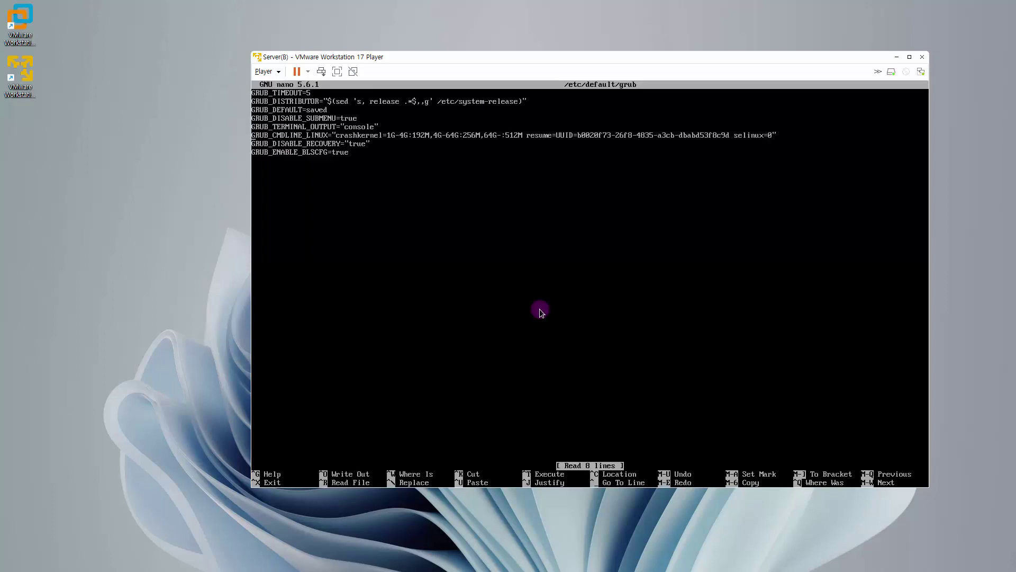
pyautogui.press('Down')
pyautogui.press('Down')
pyautogui.press('Down')
pyautogui.press('Down')
pyautogui.press('Down')
pyautogui.press('Right')
pyautogui.press('Right')
pyautogui.press('Right')
pyautogui.press('Right')
pyautogui.press('Right')
pyautogui.press('Right')
pyautogui.press('Right')
pyautogui.press('Right')
pyautogui.press('Right')
pyautogui.press('Right')
pyautogui.press('Right')
pyautogui.press('Right')
pyautogui.press('Right')
pyautogui.press('Right')
pyautogui.press('Right')
pyautogui.press('Right')
pyautogui.press('Right')
pyautogui.press('Right')
pyautogui.press('Right')
pyautogui.press('Right')
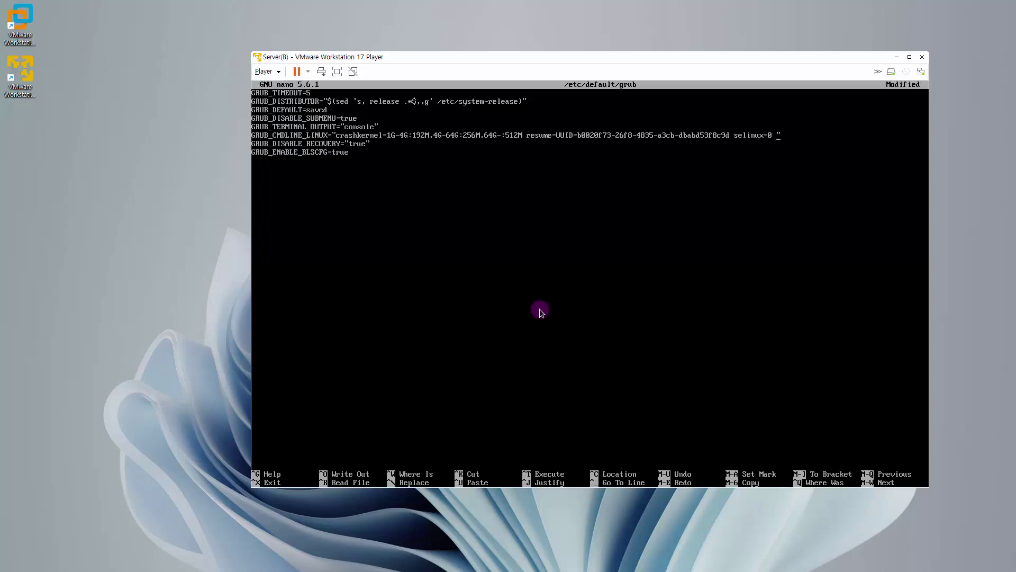
pyautogui.write('vga=771')
pyautogui.hotkey('ctrl', 'x')
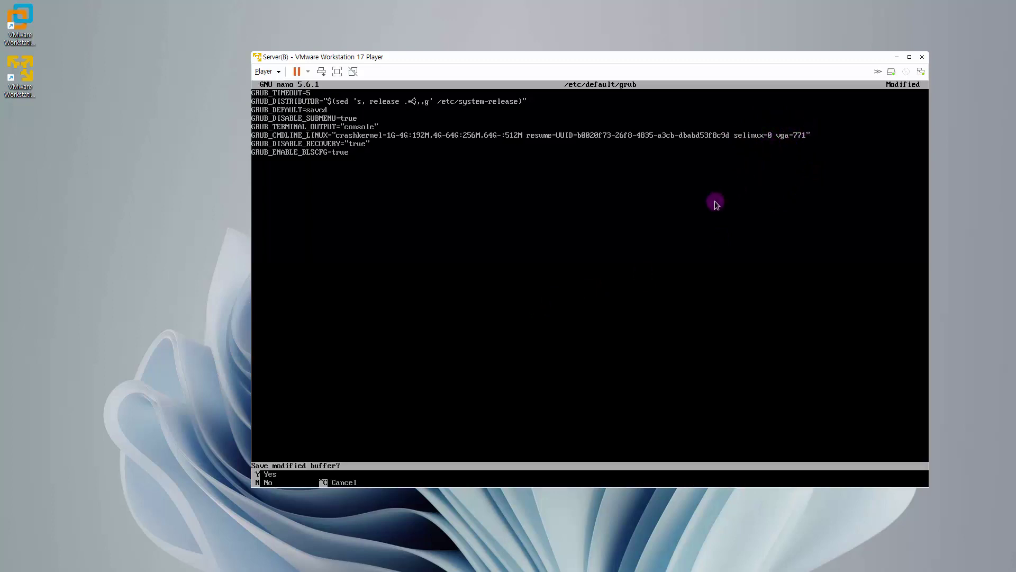
pyautogui.press('y')
pyautogui.press('Return')
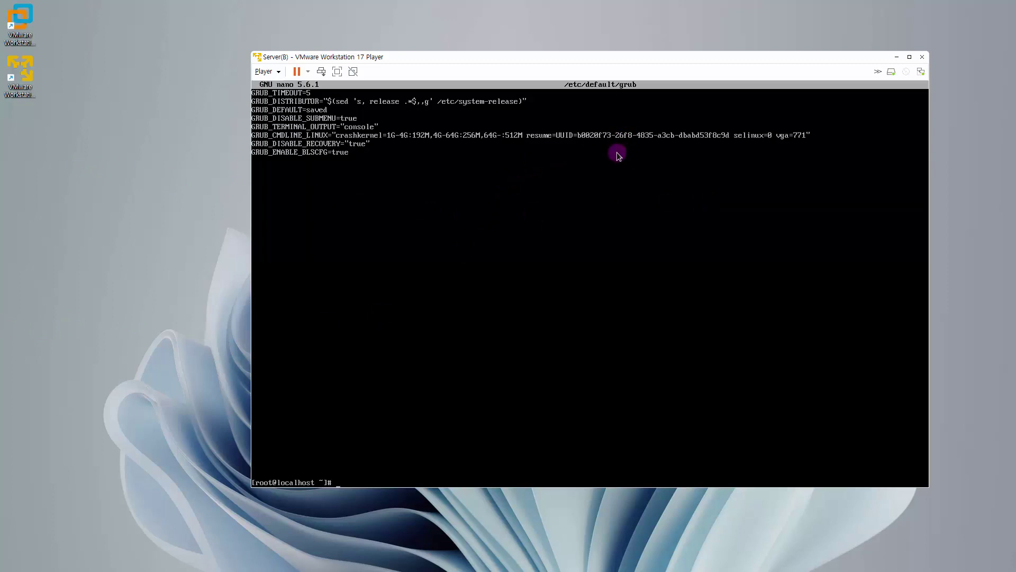
# Step: Rebuild /boot/grub2/grub.cfg with grub2-mkconfig so selinux=0 and vga=771 take effect
pyautogui.write('grub2-mkconfig   -o  /boot/grub2/grub.c')
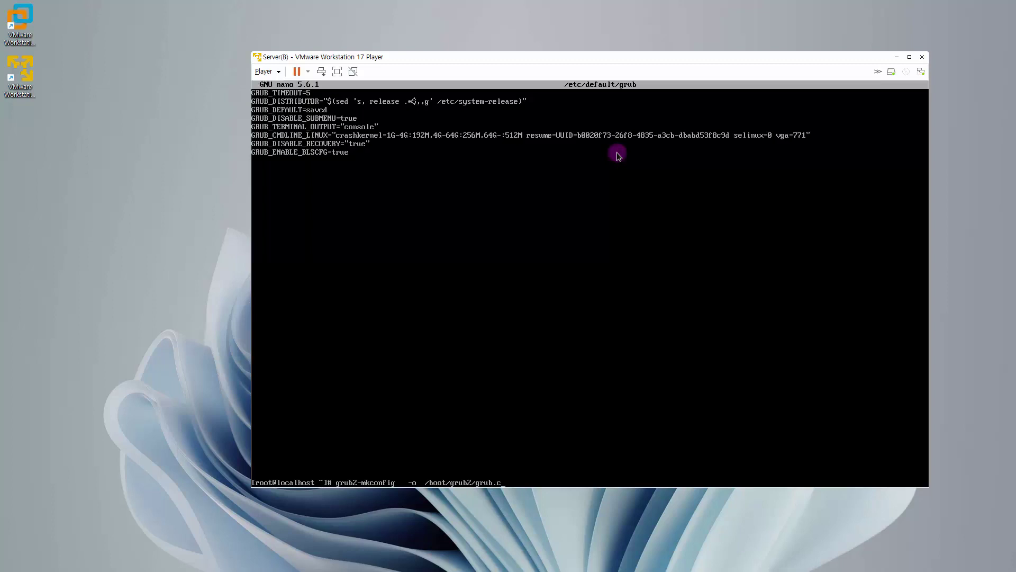
pyautogui.write('fg')
pyautogui.press('Return')
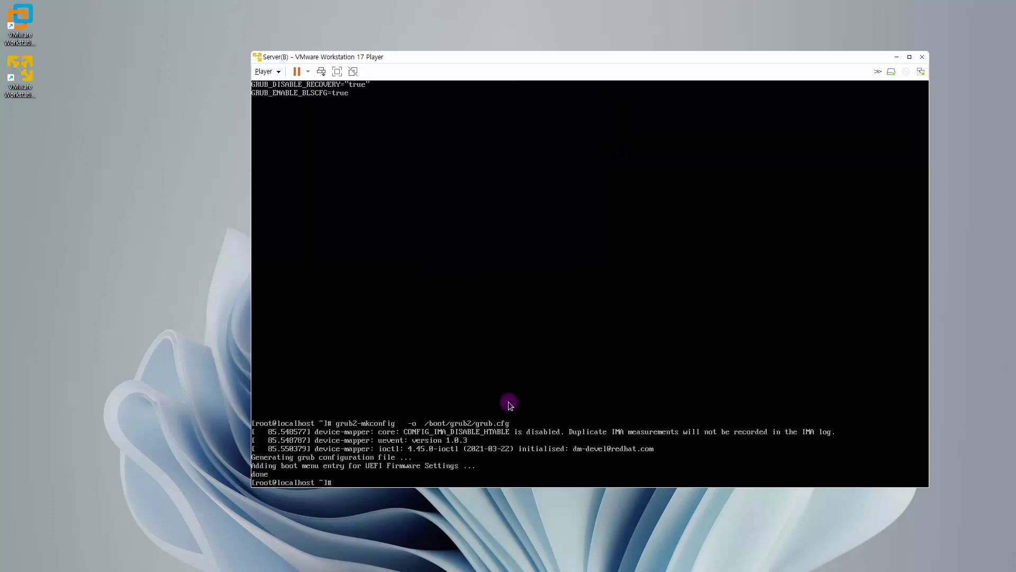
pyautogui.click(483, 415)
# Step: Reboot Server(B) and boot the default Rocky Linux entry from GRUB
pyautogui.write('reboot')
pyautogui.press('Return')
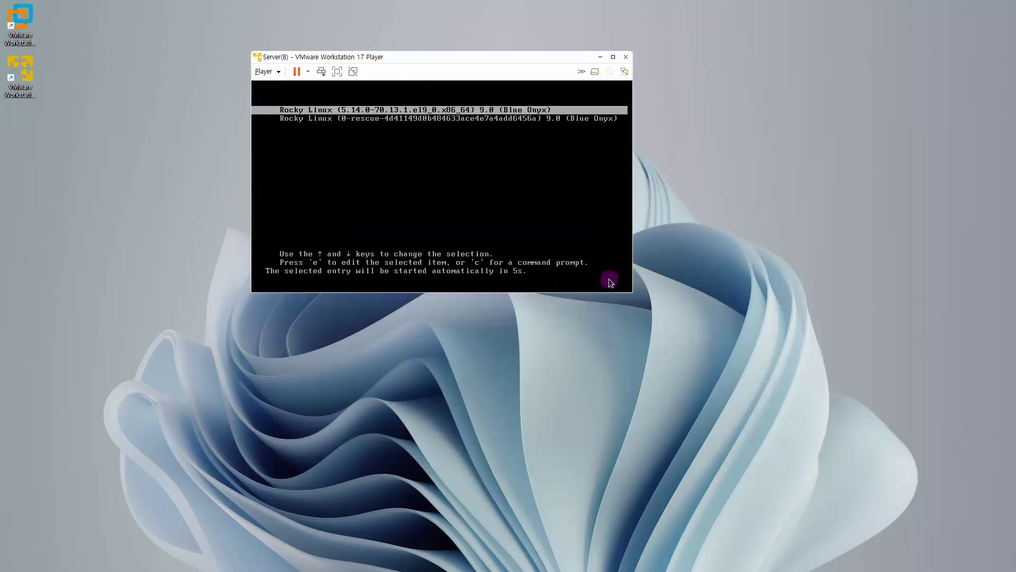
pyautogui.press('Return')
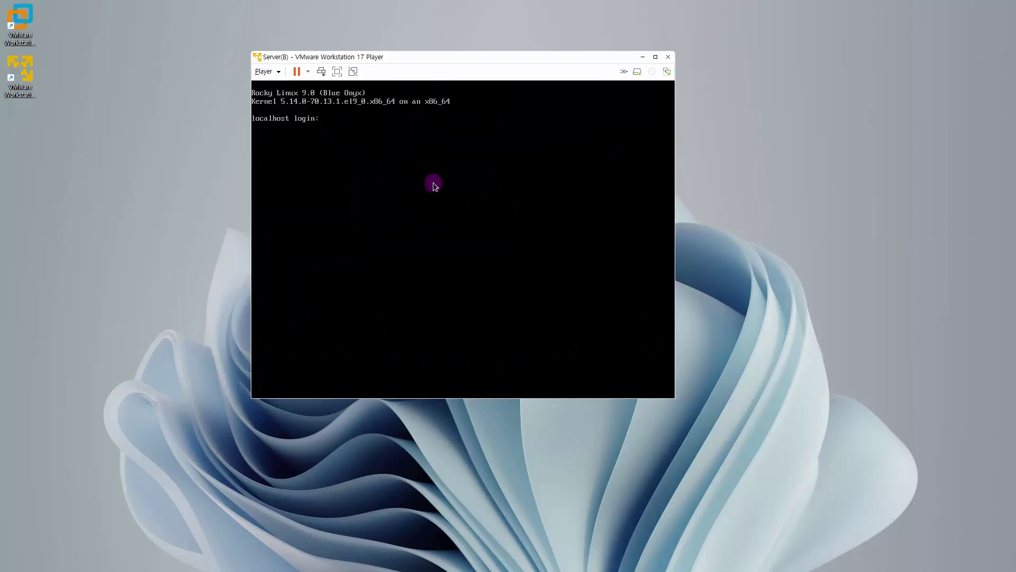
# Step: Log in as root and power off the guest with halt -p
pyautogui.write('reoo')
pyautogui.press('BackSpace')
pyautogui.press('BackSpace')
pyautogui.press('BackSpace')
pyautogui.write('oot')
pyautogui.press('BackSpace')
pyautogui.press('BackSpace')
pyautogui.press('BackSpace')
pyautogui.write('root')
pyautogui.press('Return')
pyautogui.press('Return')
pyautogui.press('Return')
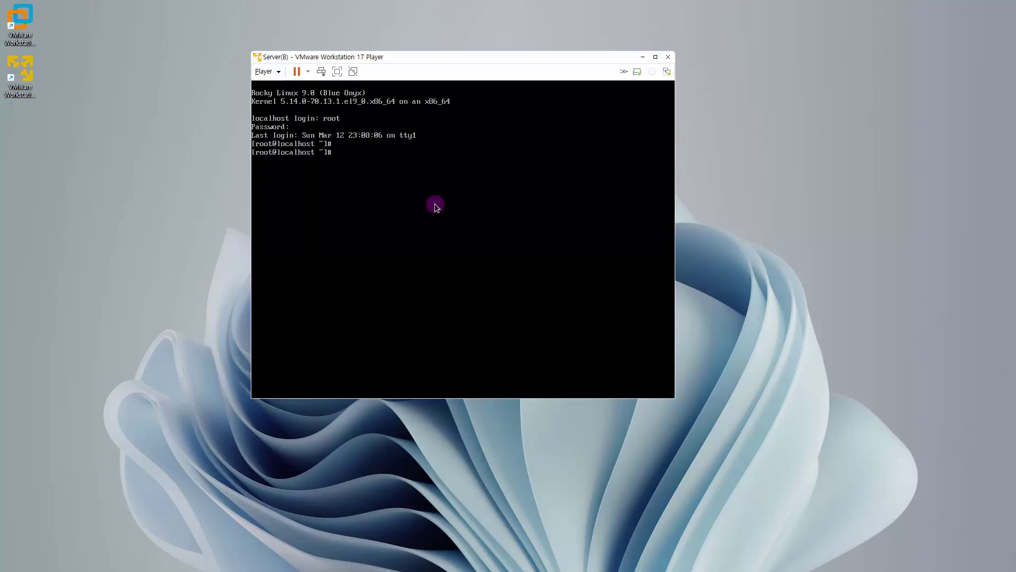
pyautogui.write('halt  -p')
pyautogui.press('Return')
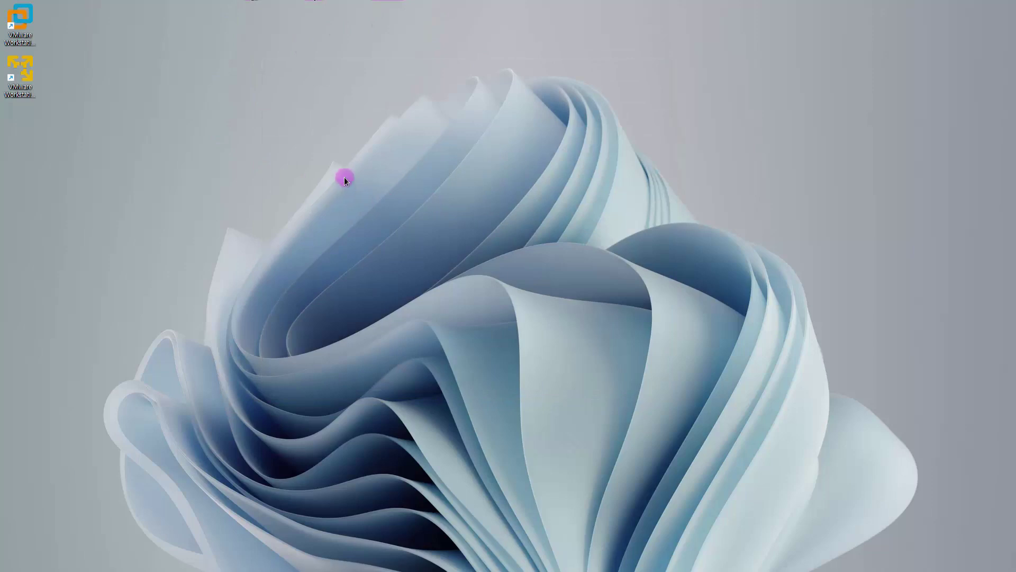
# Step: Set Server(B)'s CD/DVD to an auto-detected physical drive, not connected at power on, then close Player
pyautogui.click(14, 78)
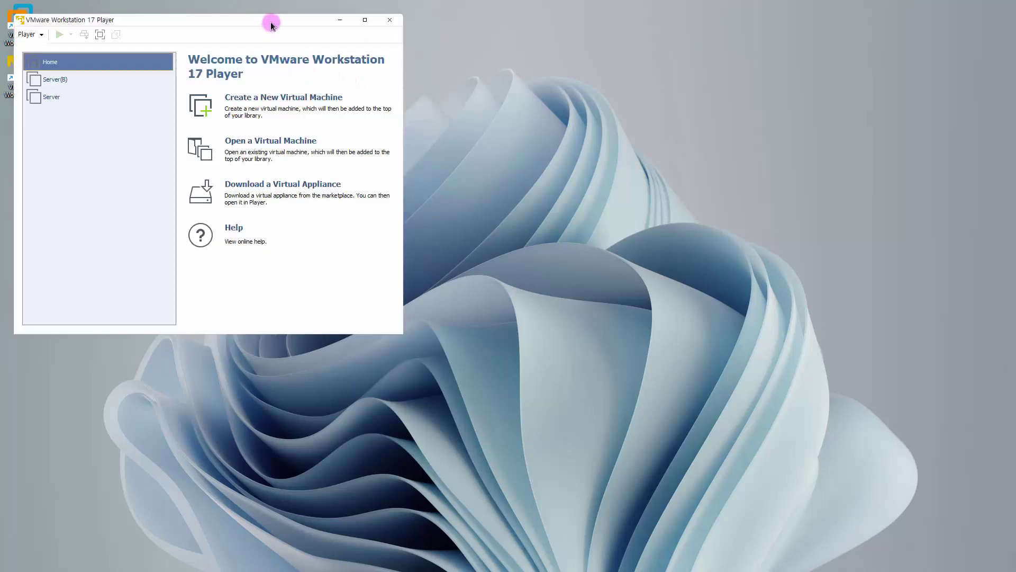
pyautogui.moveTo(271, 22); pyautogui.dragTo(459, 58)
pyautogui.click(251, 121)
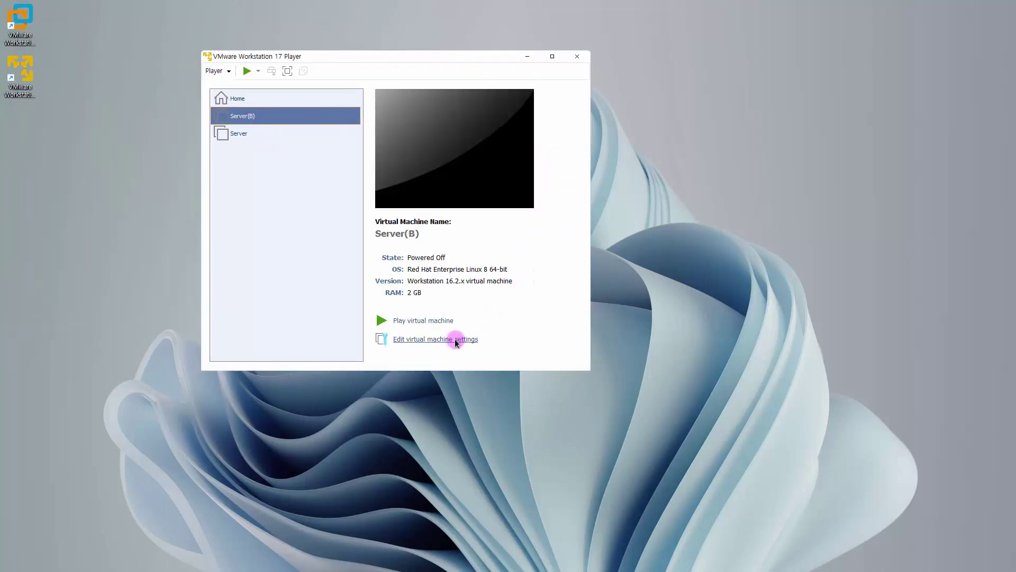
pyautogui.click(455, 340)
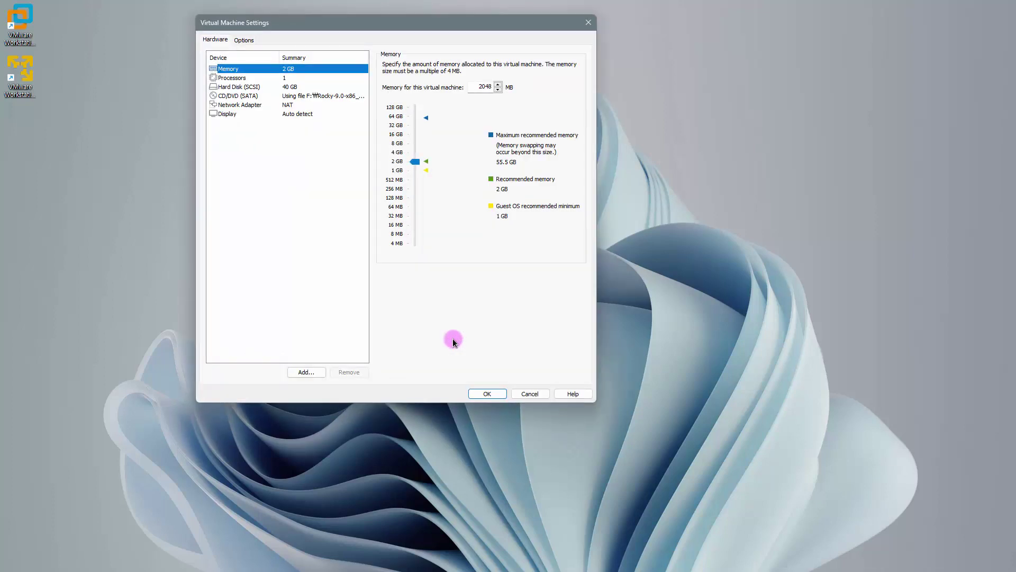
pyautogui.click(250, 96)
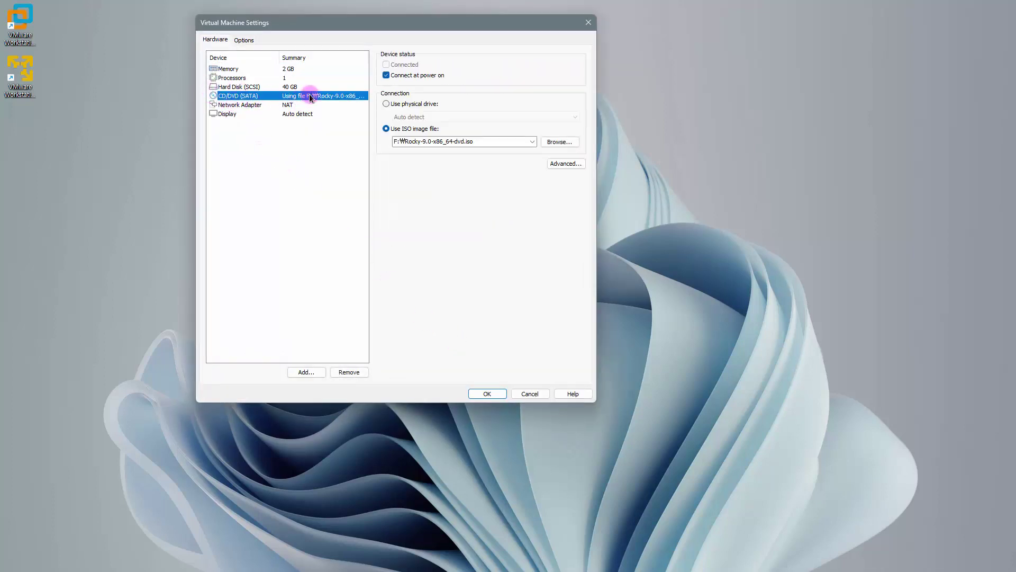
pyautogui.click(386, 75)
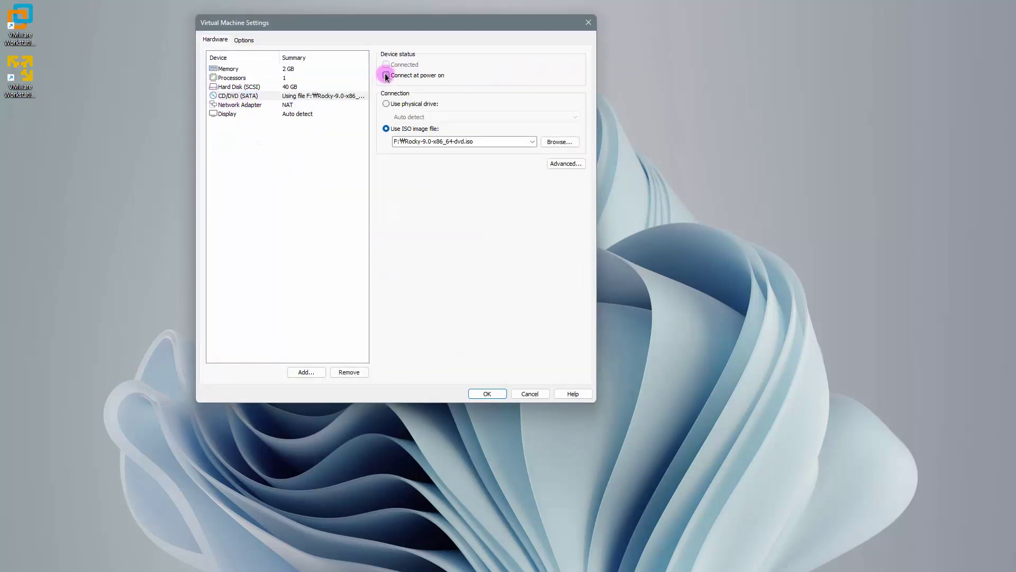
pyautogui.click(386, 103)
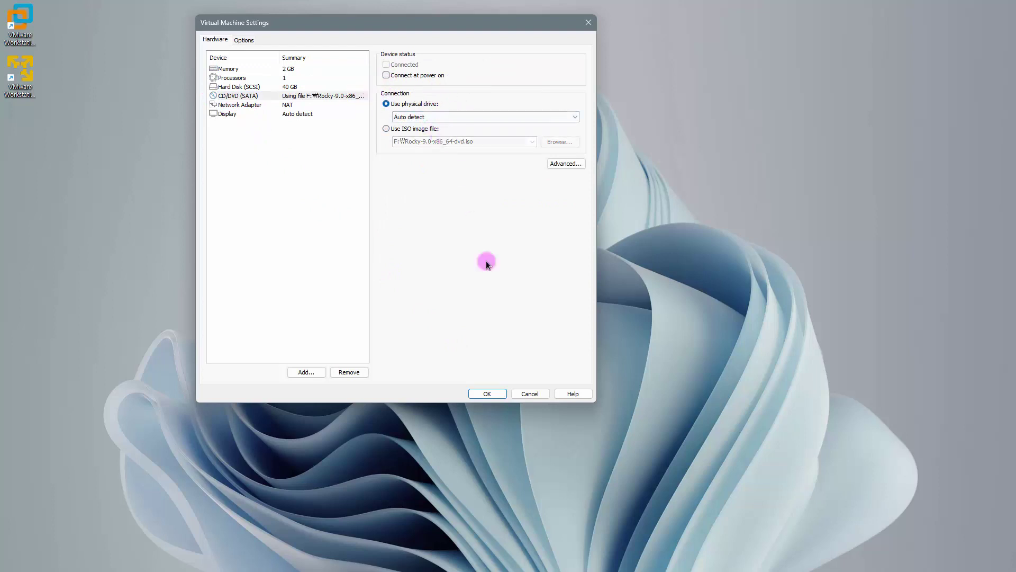
pyautogui.click(487, 393)
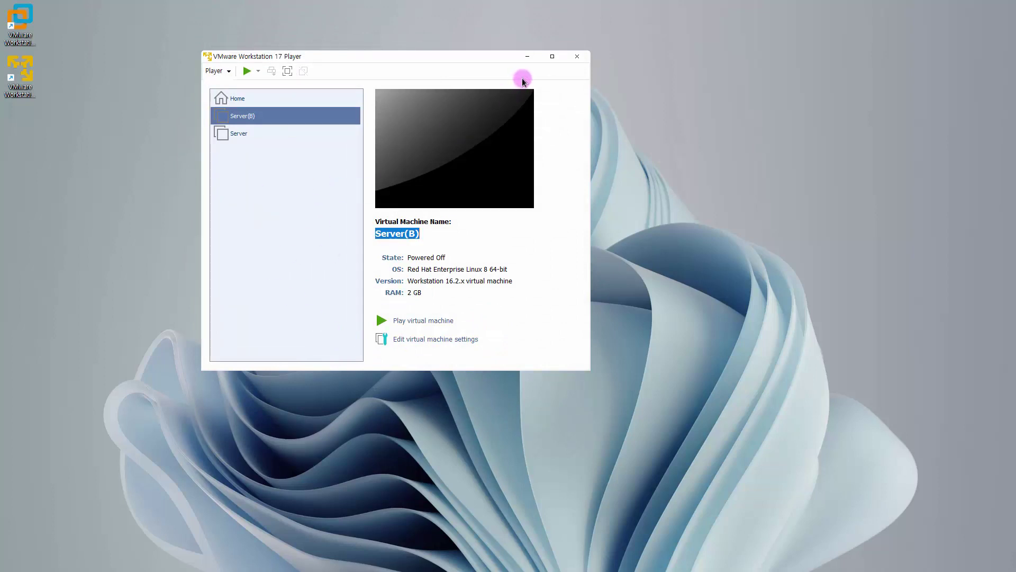
pyautogui.click(576, 62)
pyautogui.click(576, 62)
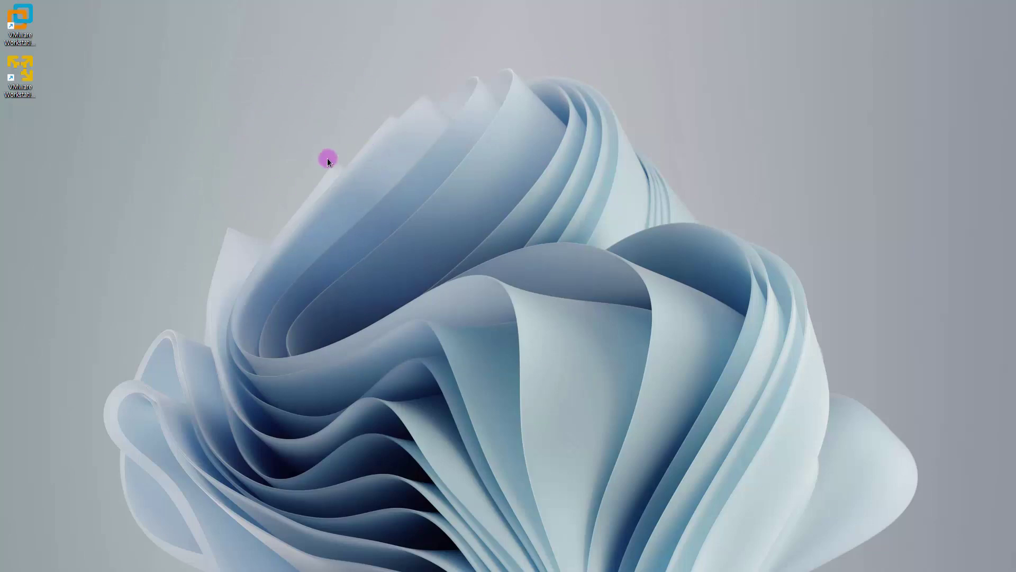
pyautogui.click(23, 94)
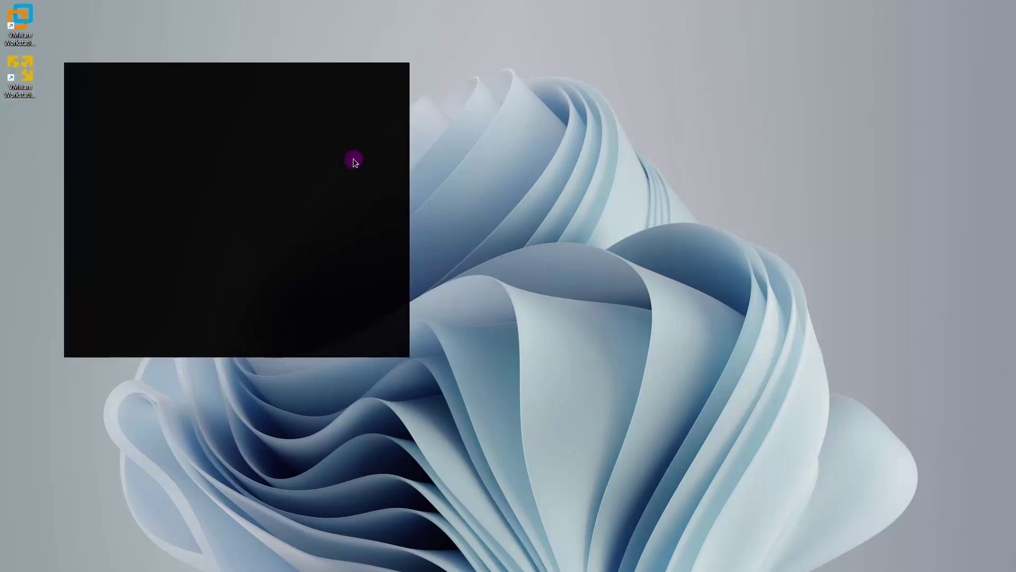
pyautogui.click(98, 122)
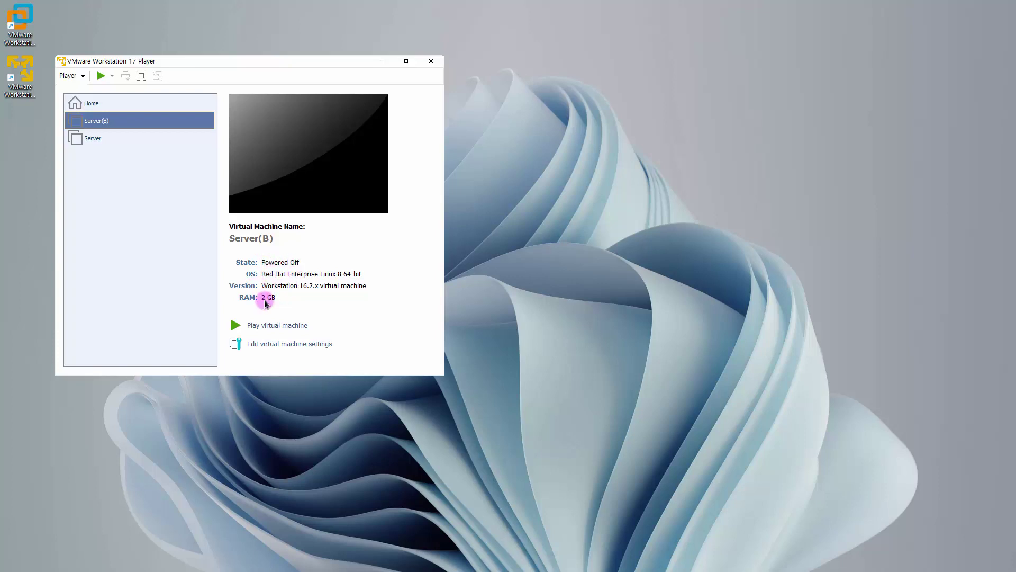
pyautogui.click(284, 344)
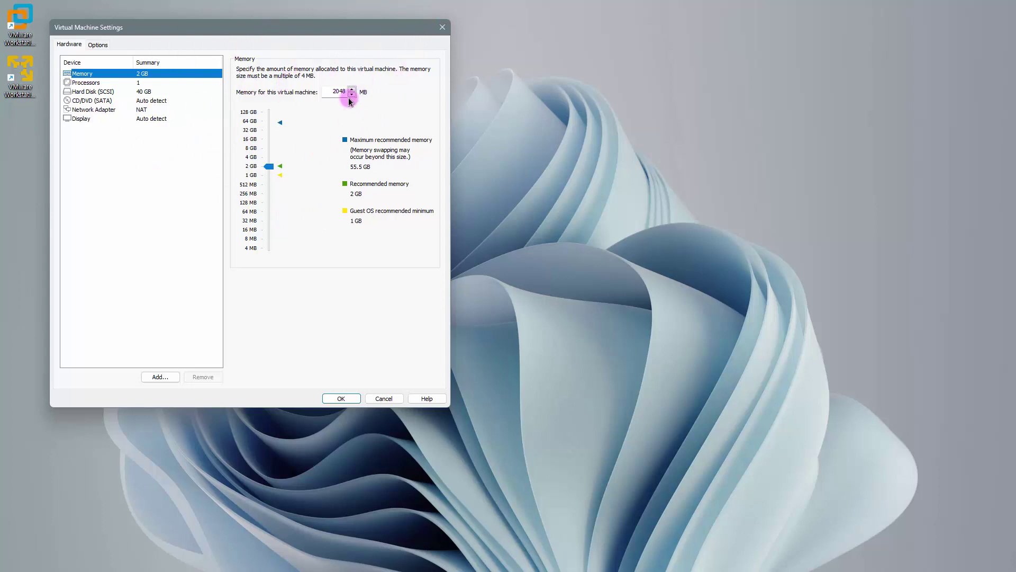
pyautogui.click(438, 29)
pyautogui.click(439, 60)
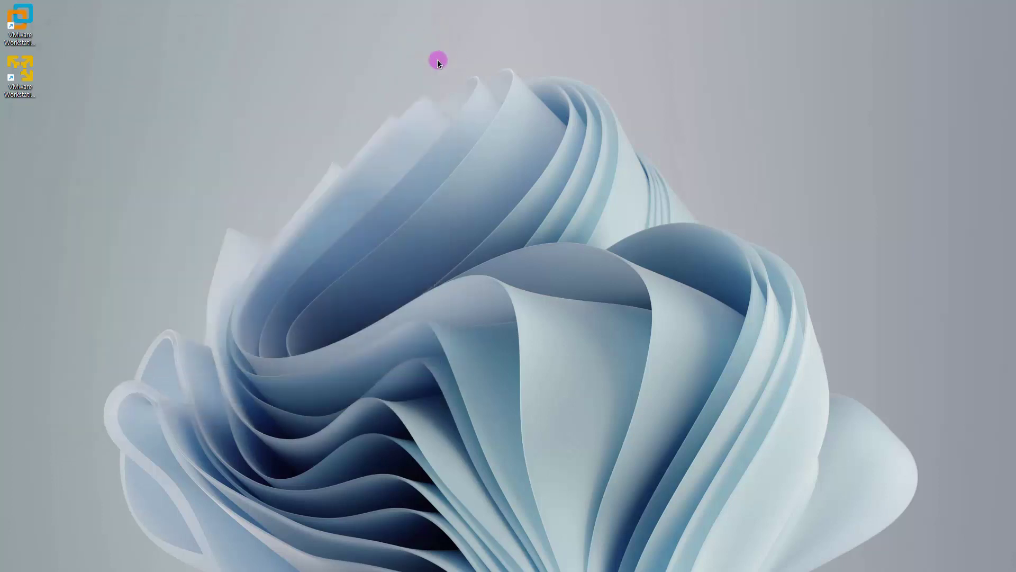
# Step: Launch VMware Workstation and open Server(B).vmx from the Rocky9\Server(B) folder
pyautogui.click(23, 27)
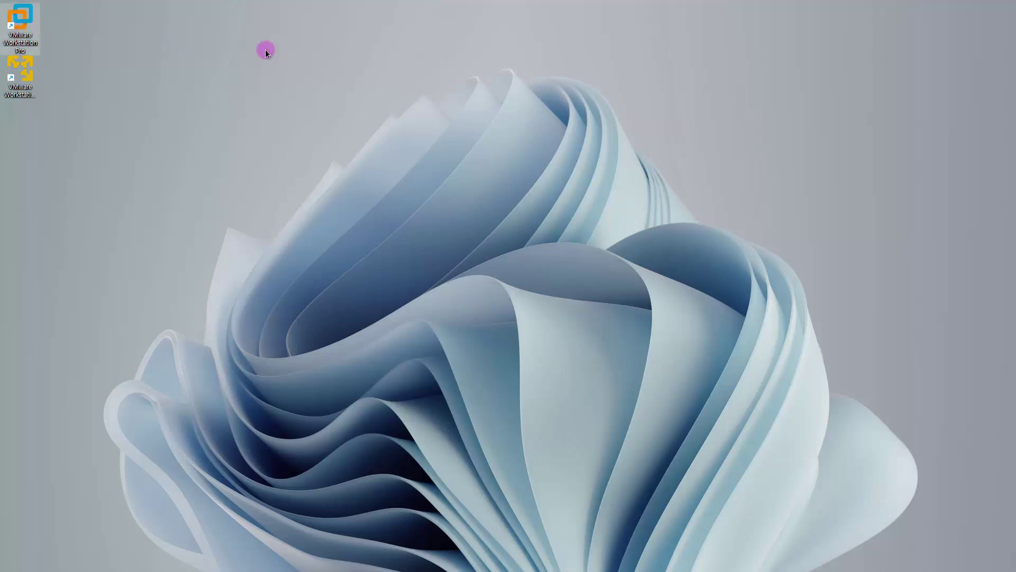
pyautogui.press('Return')
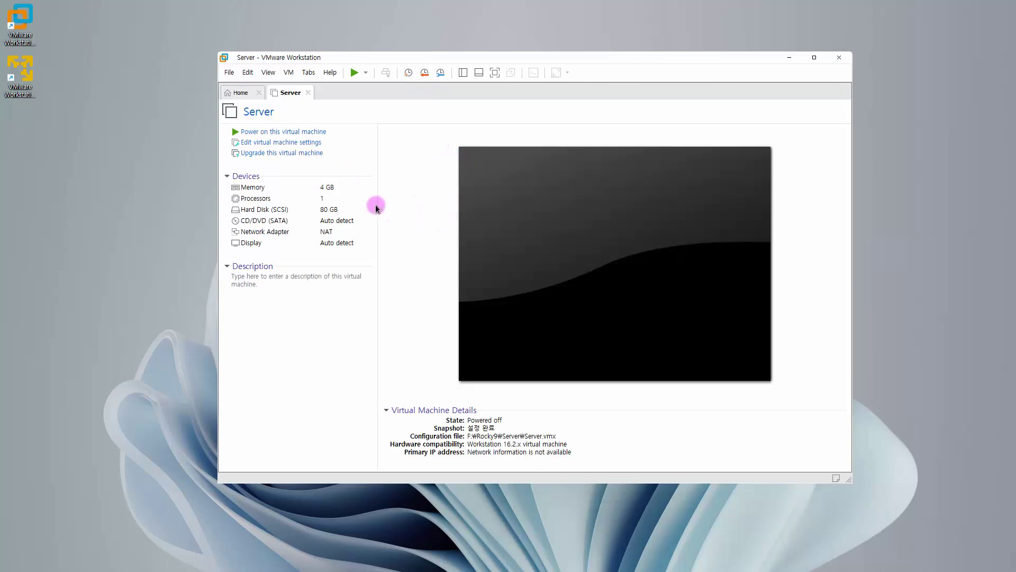
pyautogui.click(229, 72)
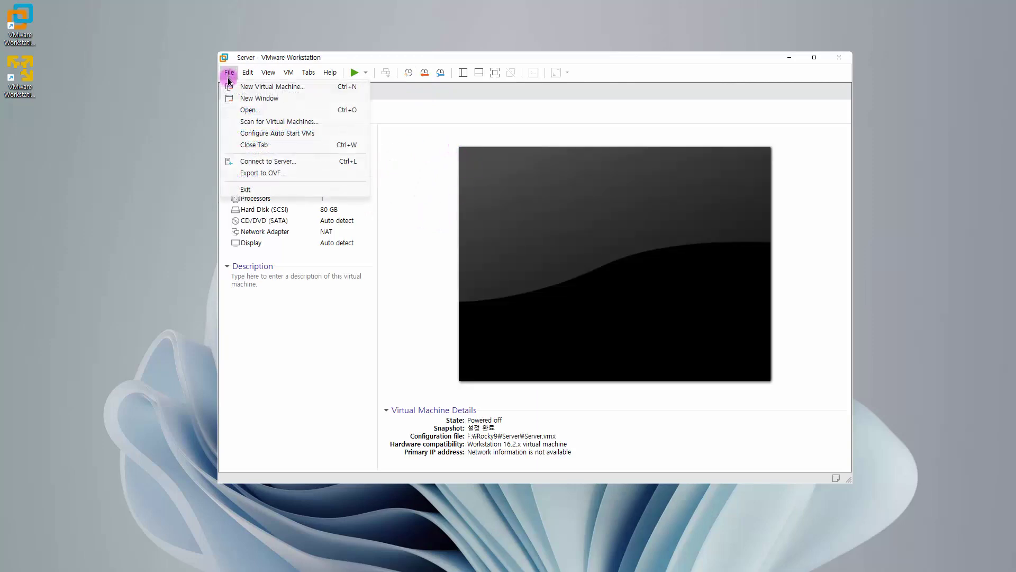
pyautogui.click(233, 106)
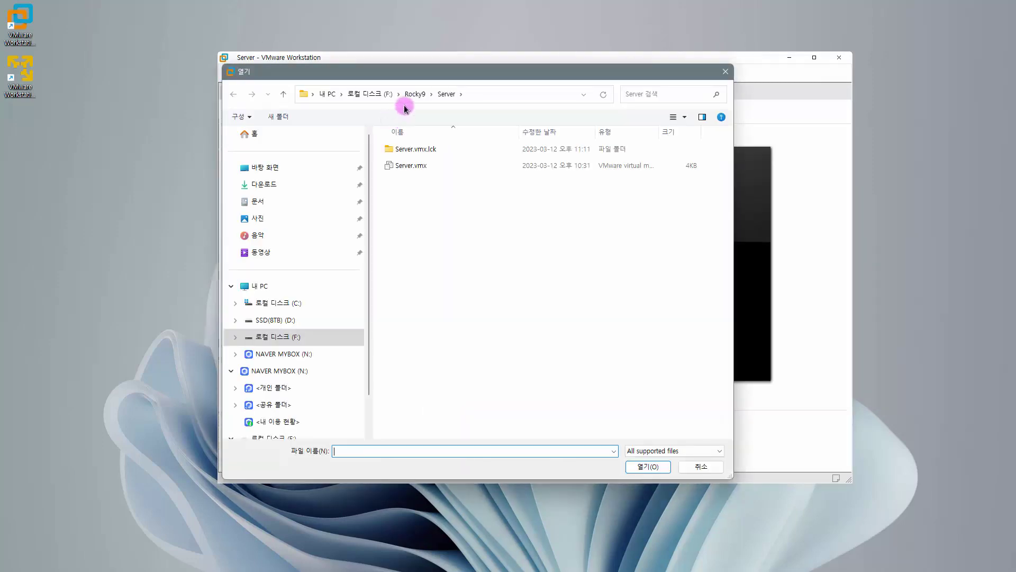
pyautogui.click(407, 95)
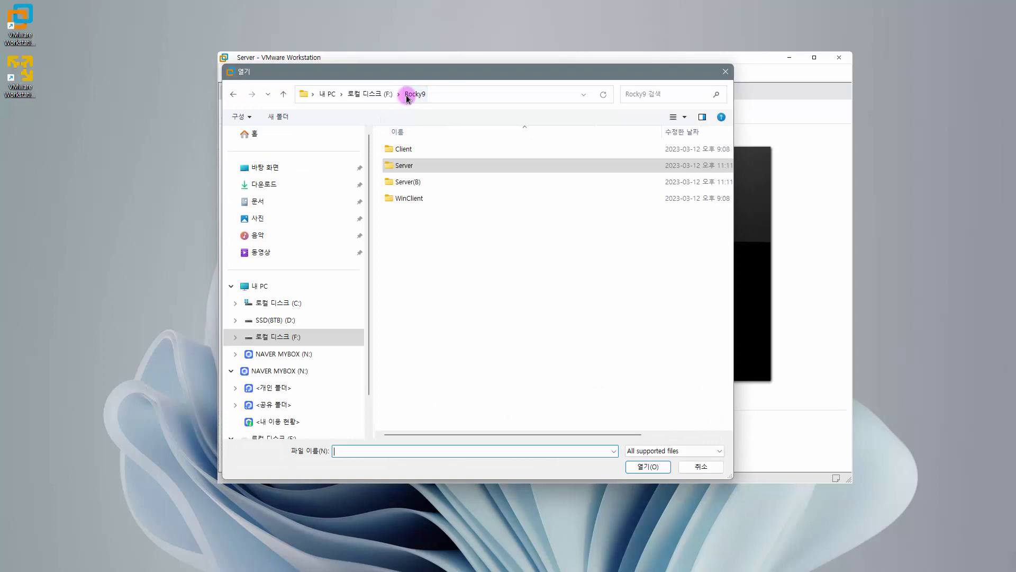
pyautogui.click(406, 182)
pyautogui.doubleClick(405, 182)
pyautogui.click(415, 150)
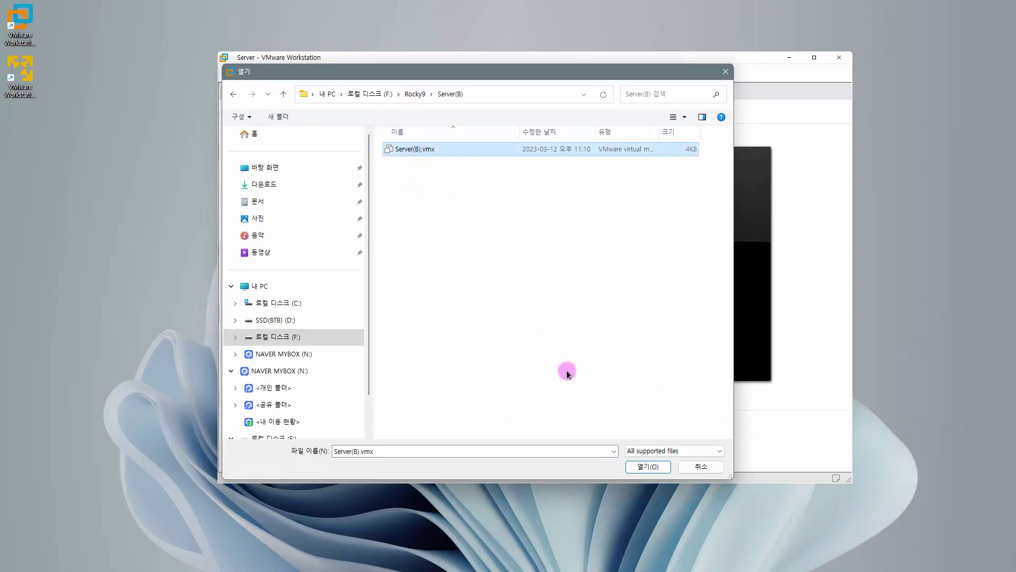
pyautogui.click(644, 463)
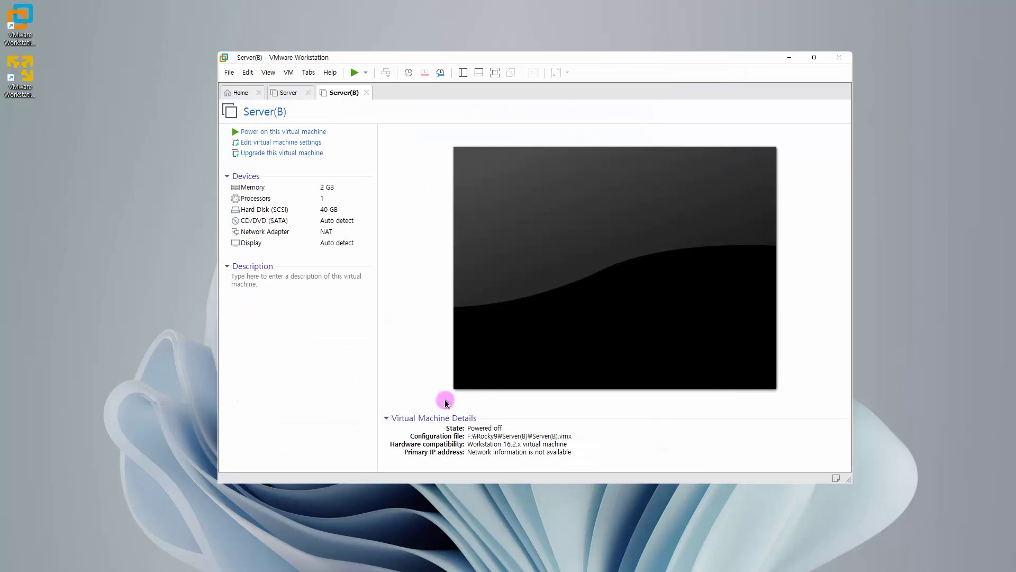
# Step: Take a Server(B) snapshot named '설정 완료' in the Snapshot Manager, then close Workstation
pyautogui.click(289, 72)
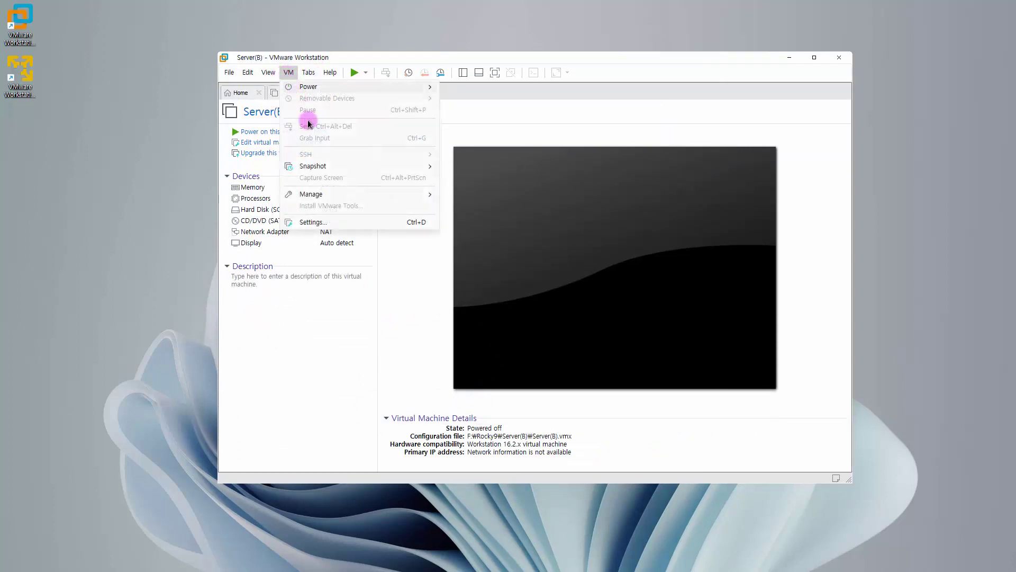
pyautogui.moveTo(318, 166)
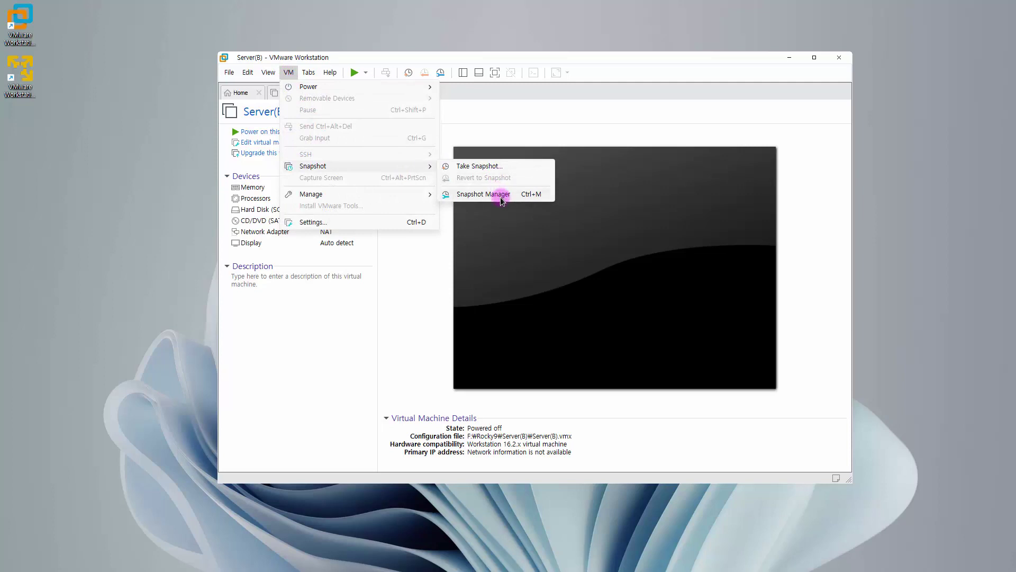
pyautogui.click(502, 196)
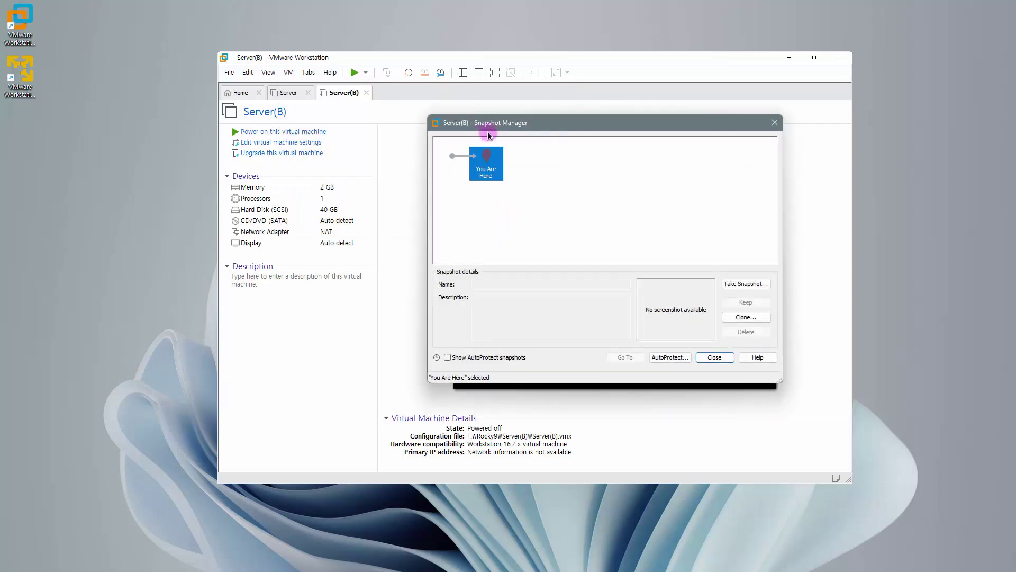
pyautogui.click(746, 283)
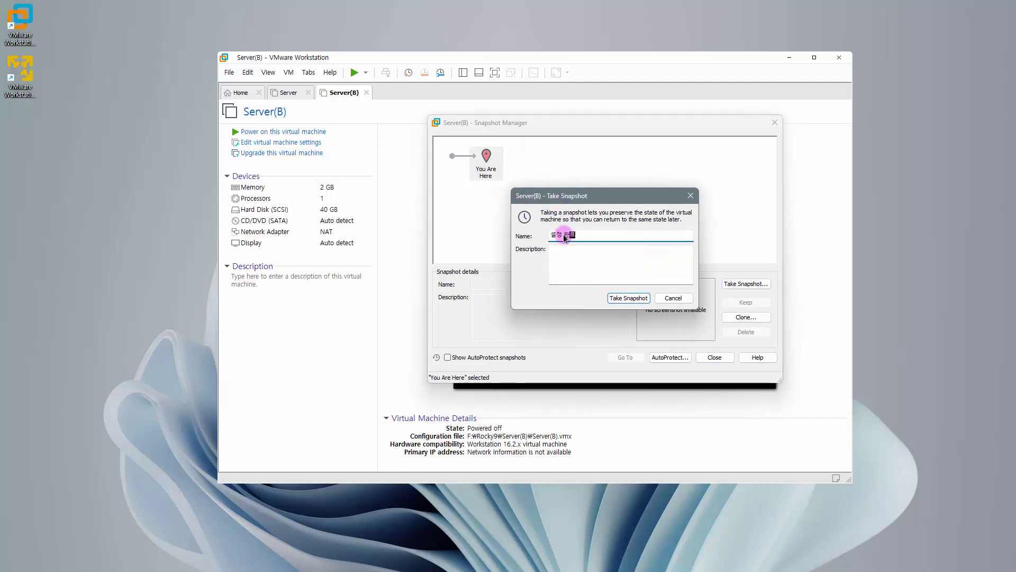
pyautogui.click(627, 298)
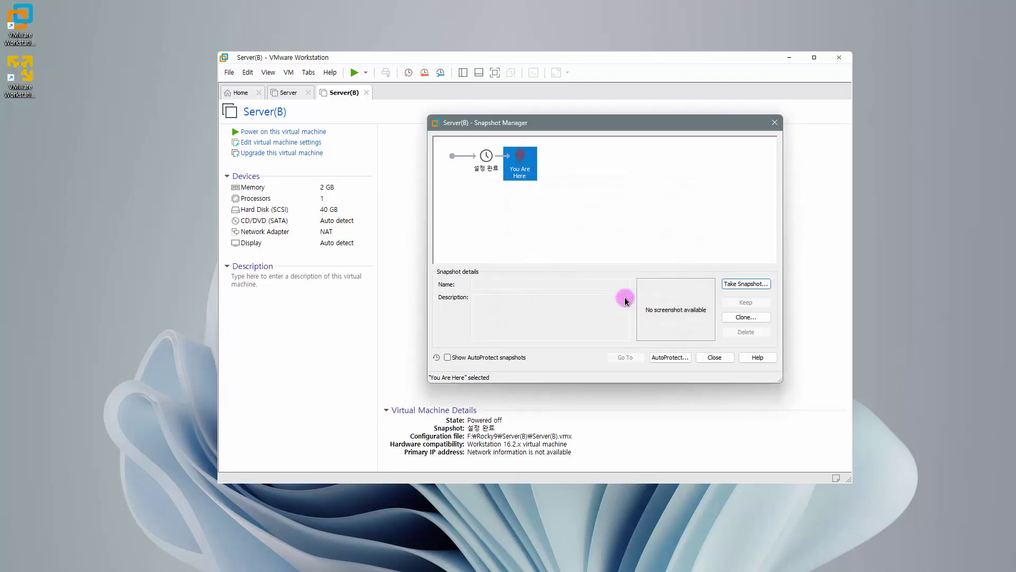
pyautogui.click(714, 357)
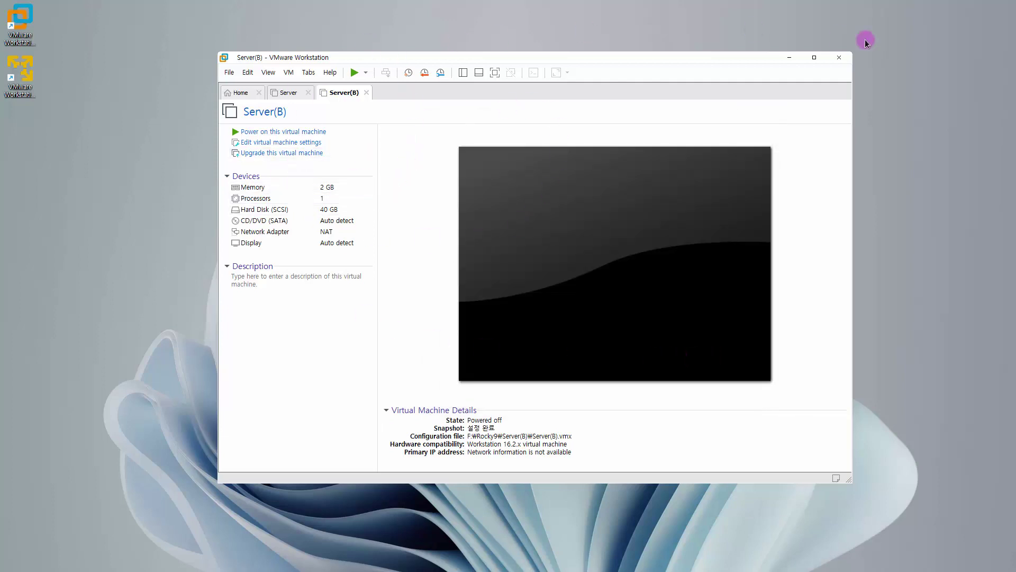
pyautogui.click(838, 58)
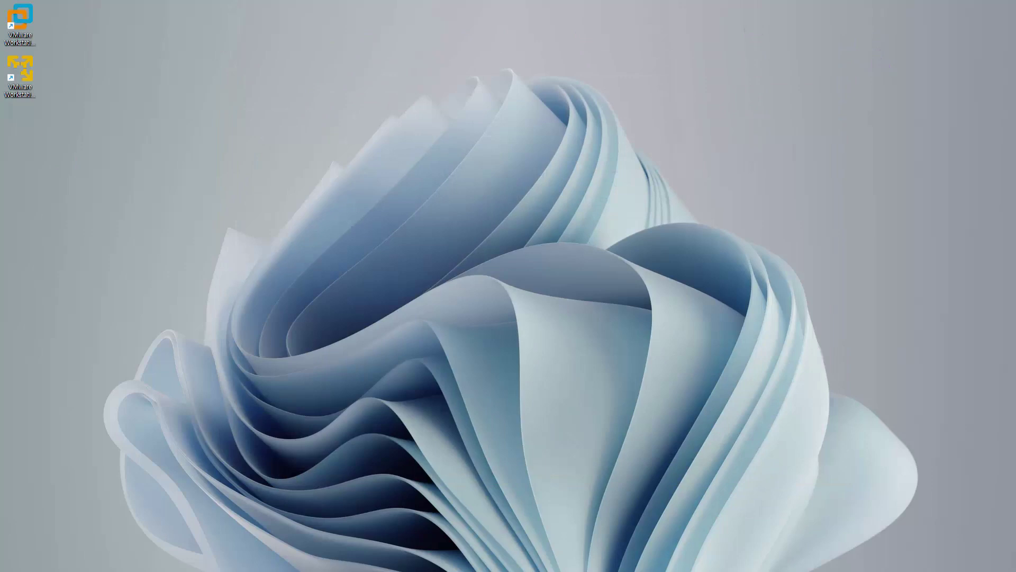